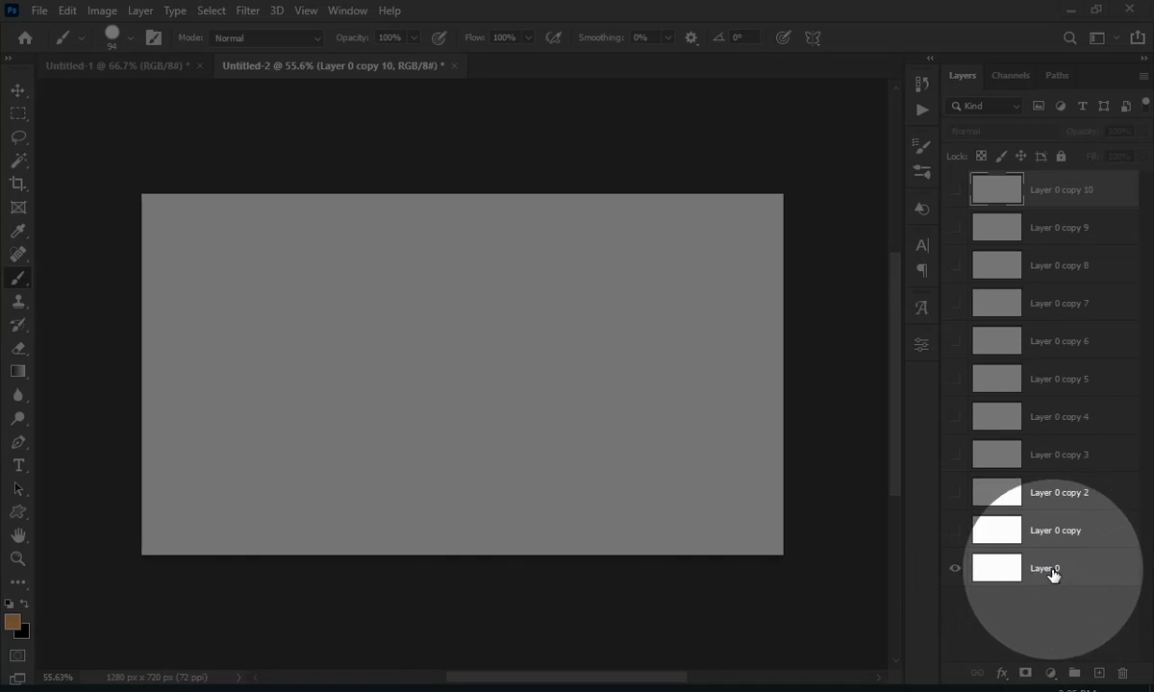
Step: Paint the first two orange dots on Layer 0 and Layer 0 copy, dimming the copy to see below
left_click(1058, 573)
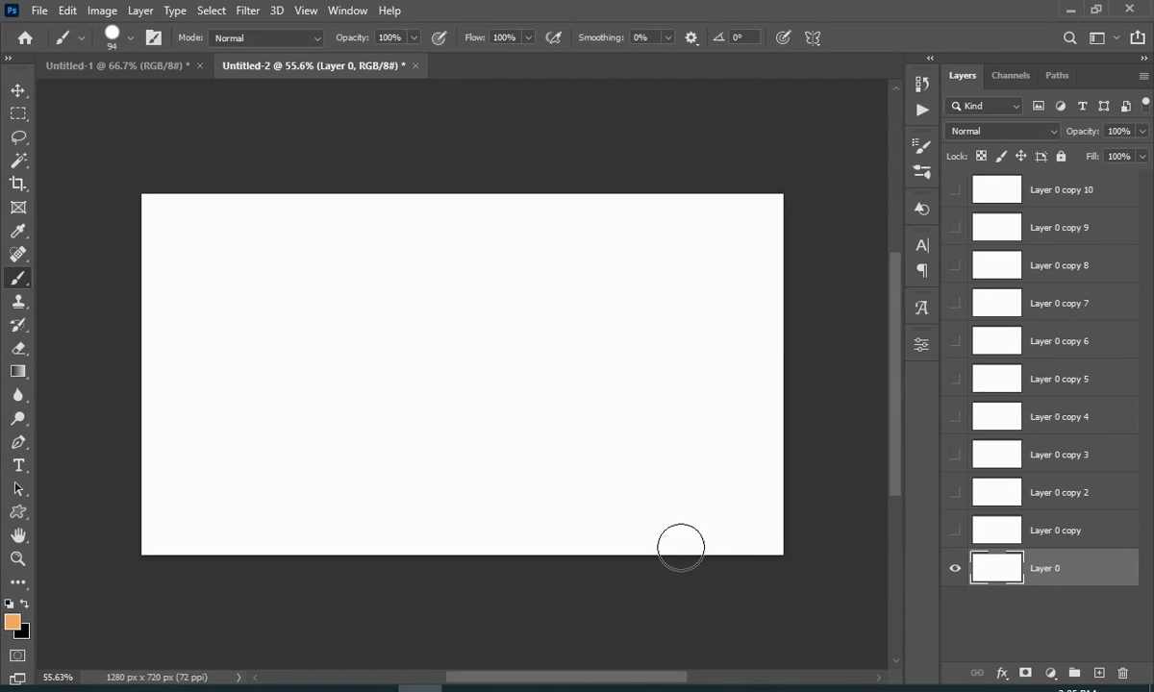
left_click(187, 510)
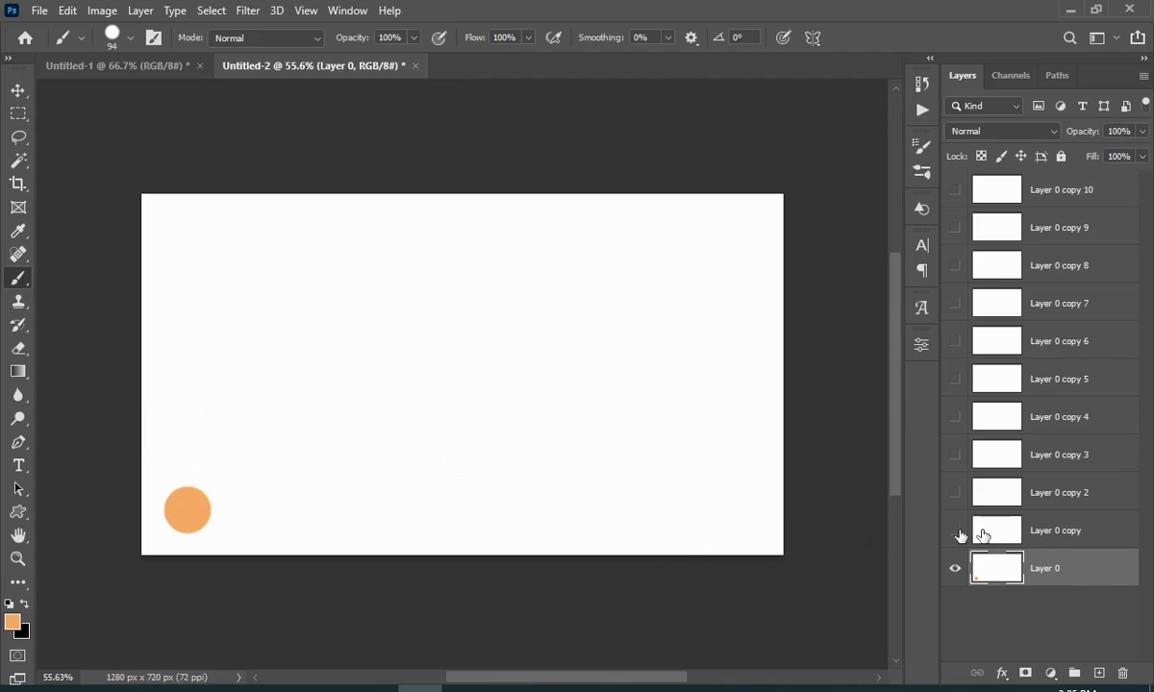
left_click(955, 535)
left_click(1051, 537)
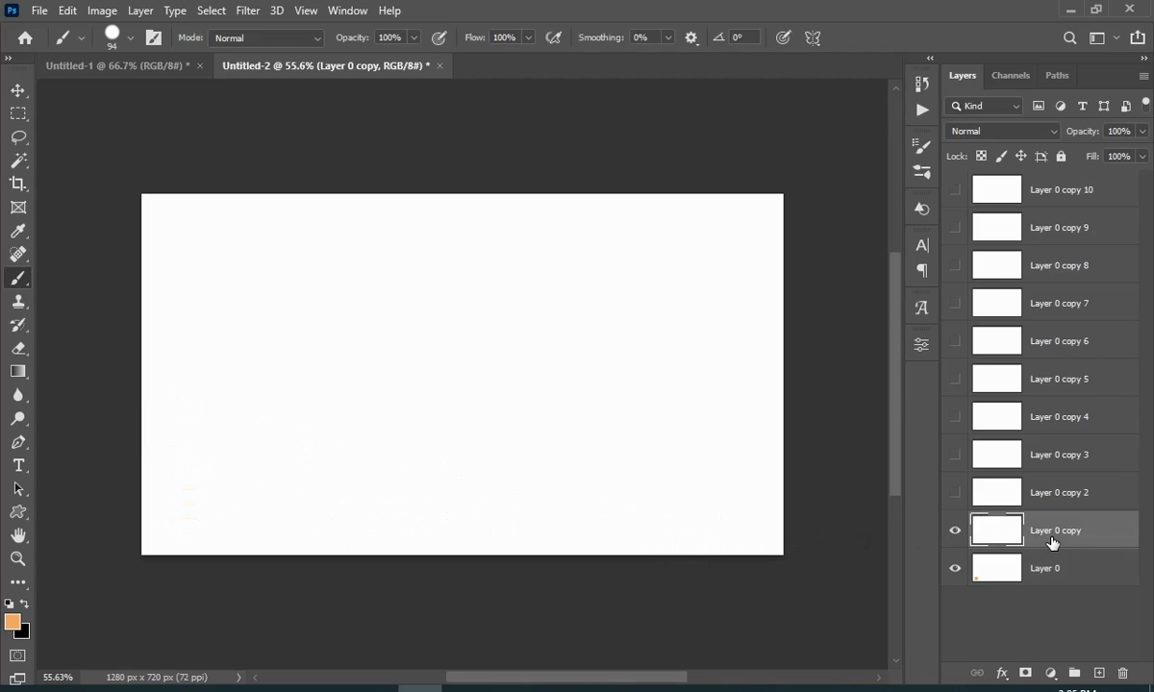
left_click_drag(1093, 134, 1040, 137)
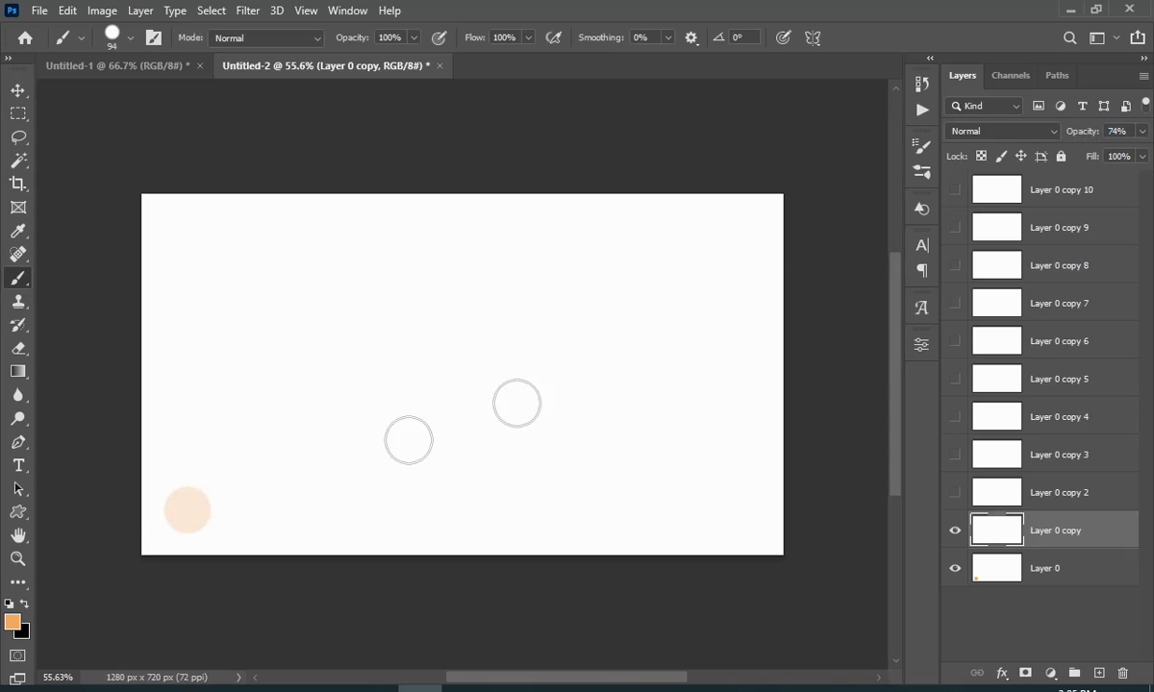
left_click(240, 483)
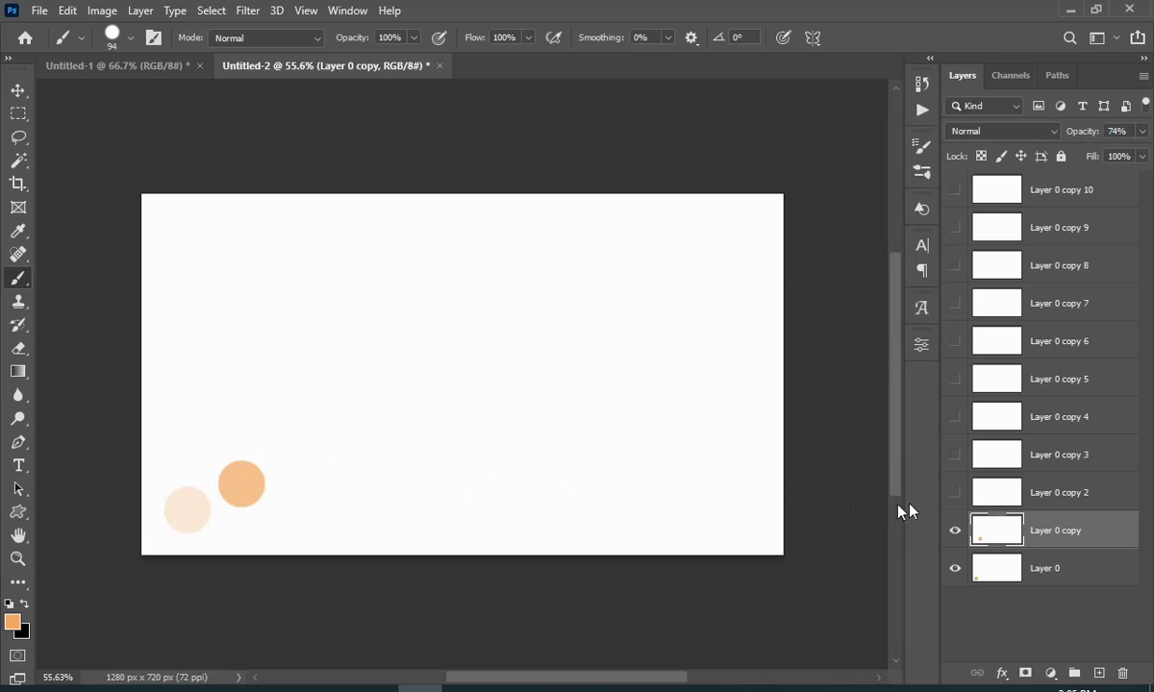
Step: Paint the third dot up-right on Layer 0 copy 2 at 72% opacity, then restore full opacity
left_click(956, 495)
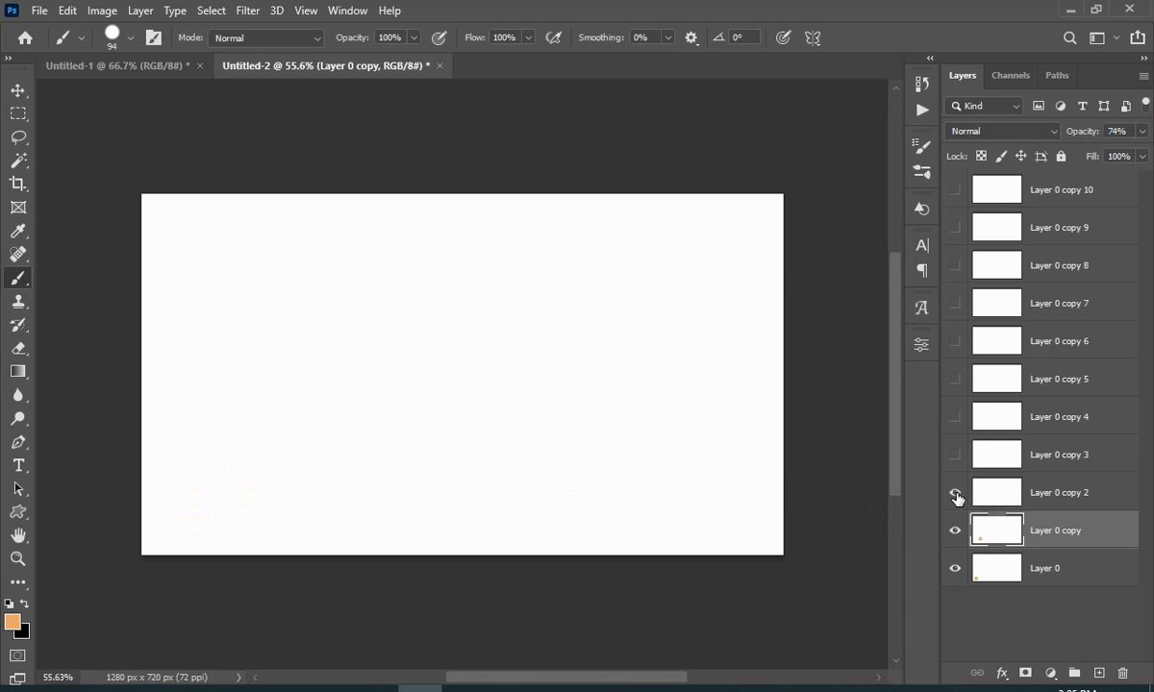
left_click(1054, 497)
left_click(1118, 131)
type("72")
key("Return")
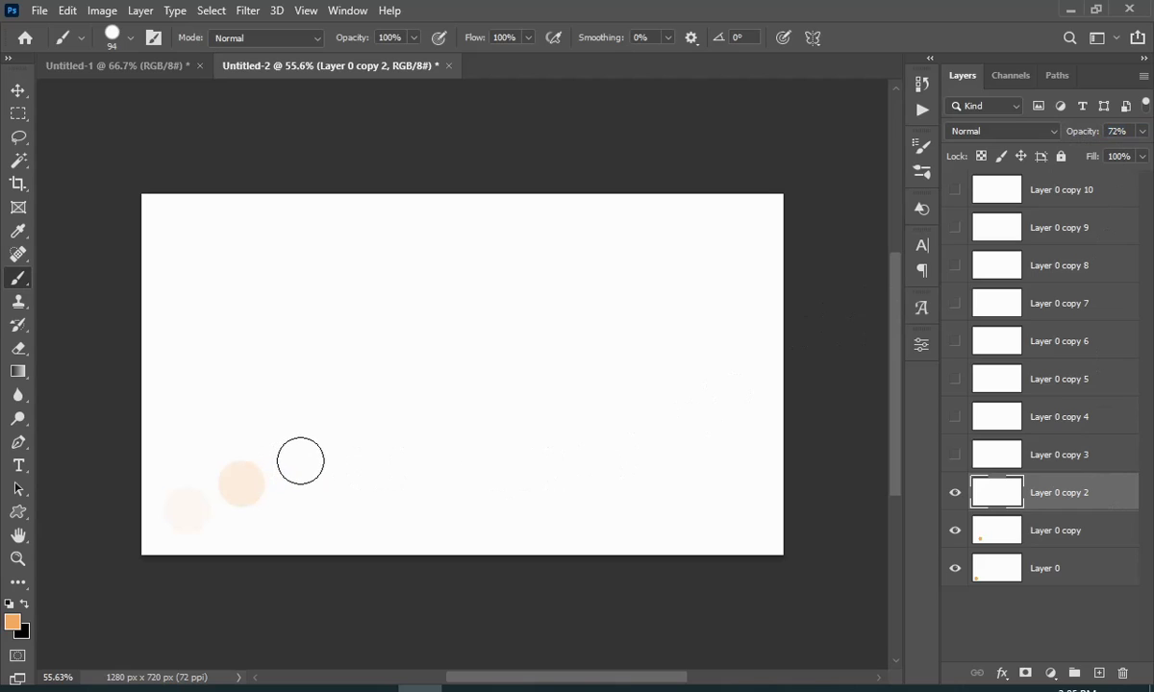
left_click(299, 463)
mouse_move(1103, 132)
left_mouse_down()
mouse_move(1140, 132)
mouse_move(1062, 131)
mouse_move(1106, 134)
left_mouse_up()
Step: Paint the fourth dot on Layer 0 copy 3 and reveal Layer 0 copy 4 above it
left_click(1068, 459)
left_click(956, 456)
left_click(356, 430)
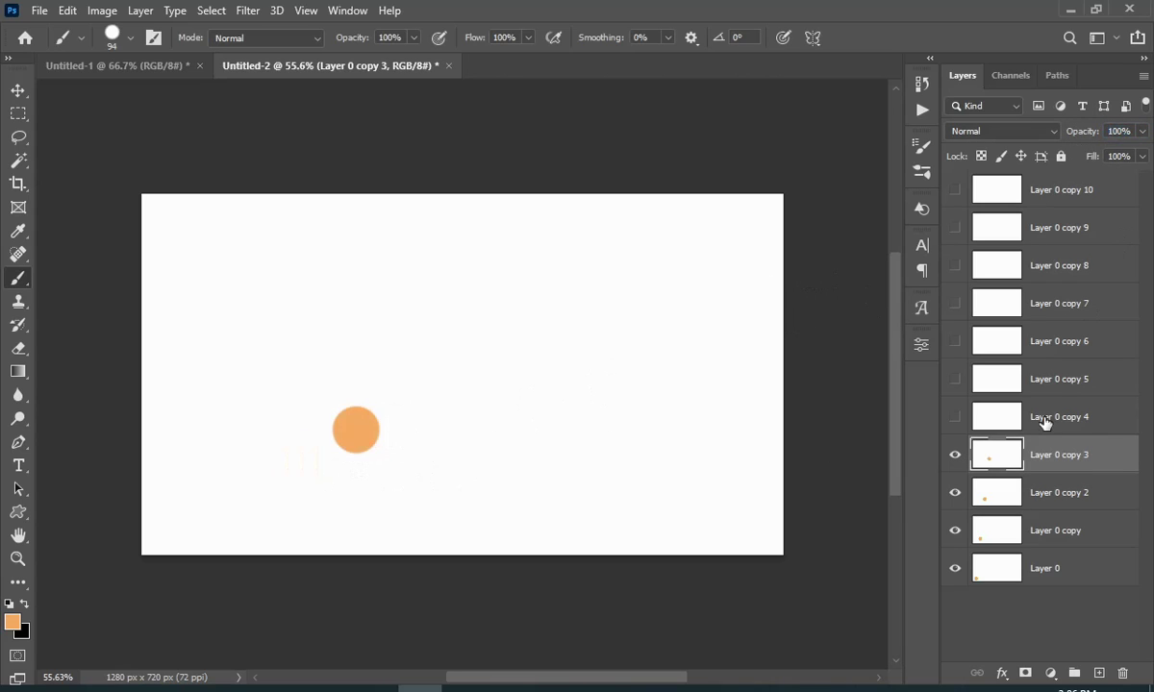
left_click(1053, 415)
left_click(954, 416)
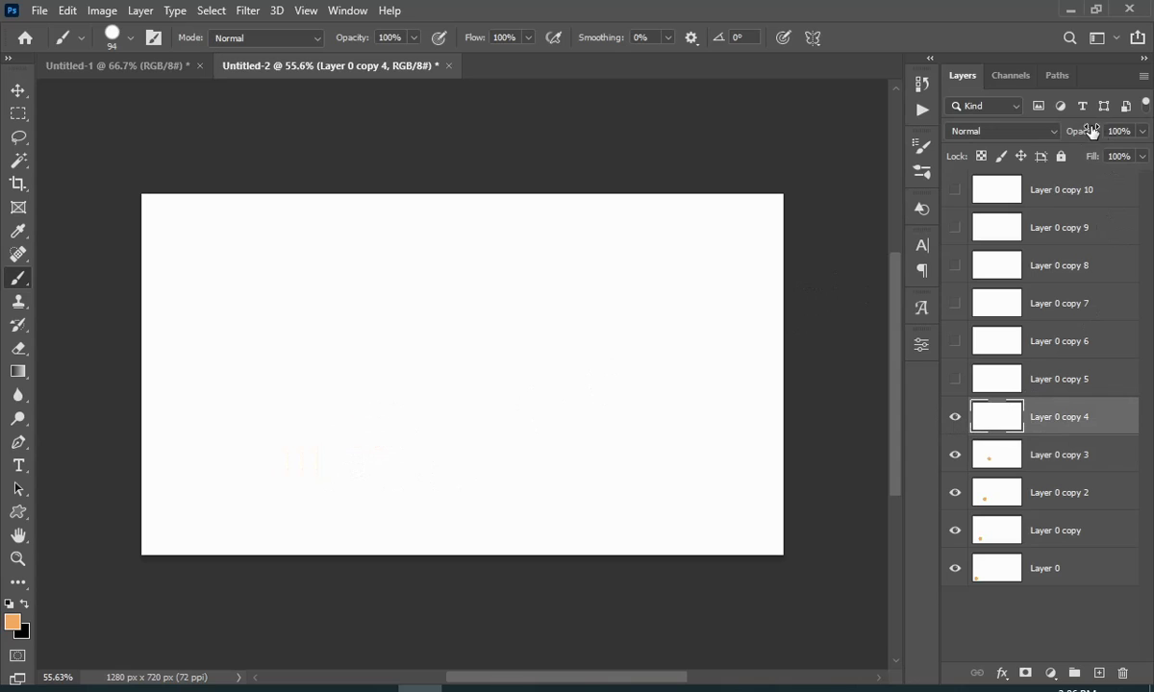
Step: Paint the next up-right dots on Layer 0 copy 4, copy 5 and copy 6
left_click(409, 397)
mouse_move(1082, 130)
left_mouse_down()
mouse_move(1130, 128)
mouse_move(1053, 131)
mouse_move(1096, 131)
mouse_move(1090, 239)
left_mouse_up()
left_click(1058, 378)
left_click(954, 379)
left_click(464, 360)
left_click(1000, 341)
left_click(955, 342)
left_click(515, 323)
Step: Paint dots on Layer 0 copy 7 and copy 8, returning both to full opacity
left_click(1081, 296)
left_click(954, 303)
left_click(566, 285)
left_click(1100, 268)
left_click(955, 266)
left_click(615, 245)
left_click(1106, 308)
left_click(1057, 266)
Step: Paint dots on copy 9 at 62% opacity and copy 10 at the top edge, restoring 100% opacity
left_click(1087, 231)
left_click(954, 228)
mouse_move(1082, 131)
left_mouse_down()
mouse_move(1049, 131)
mouse_move(1120, 130)
mouse_move(1063, 130)
left_mouse_up()
left_click(668, 204)
left_click(1087, 190)
left_click(955, 189)
left_click(717, 181)
left_click(1118, 130)
type("100")
key("Return")
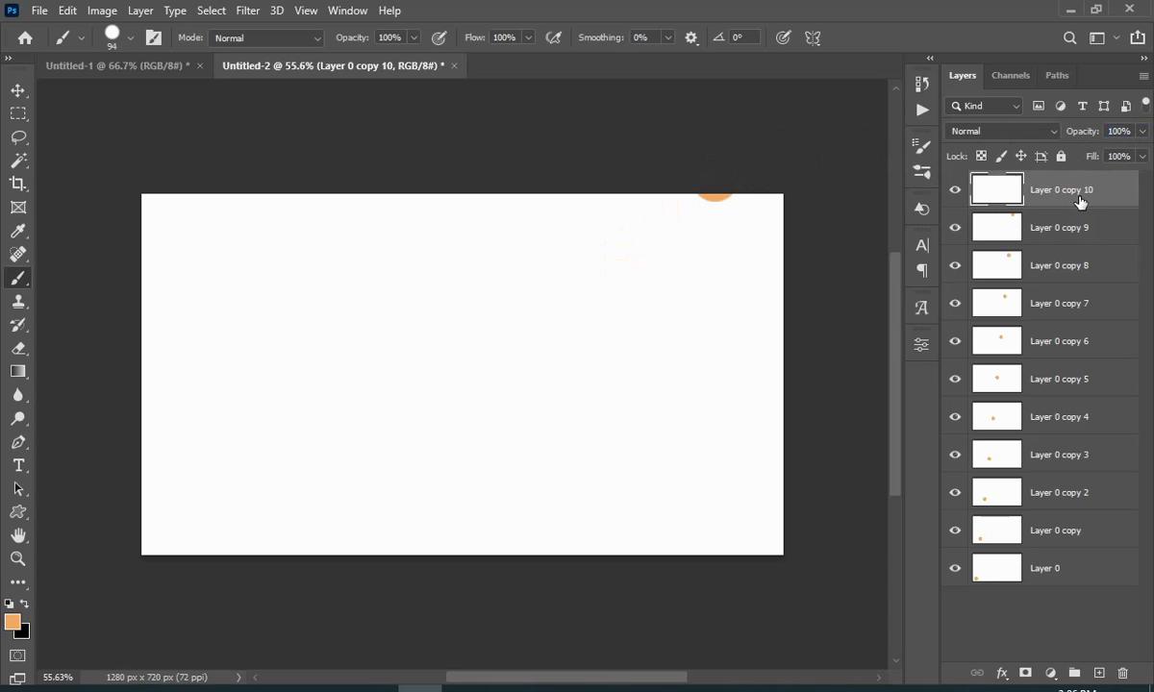
Step: Review each layer's opacity, raising Layer 0 copy from 74% to 100%, then select Layer 0 copy 10
left_click(1088, 230)
left_click(1096, 269)
left_click(1108, 300)
left_click(1111, 338)
left_click(1110, 381)
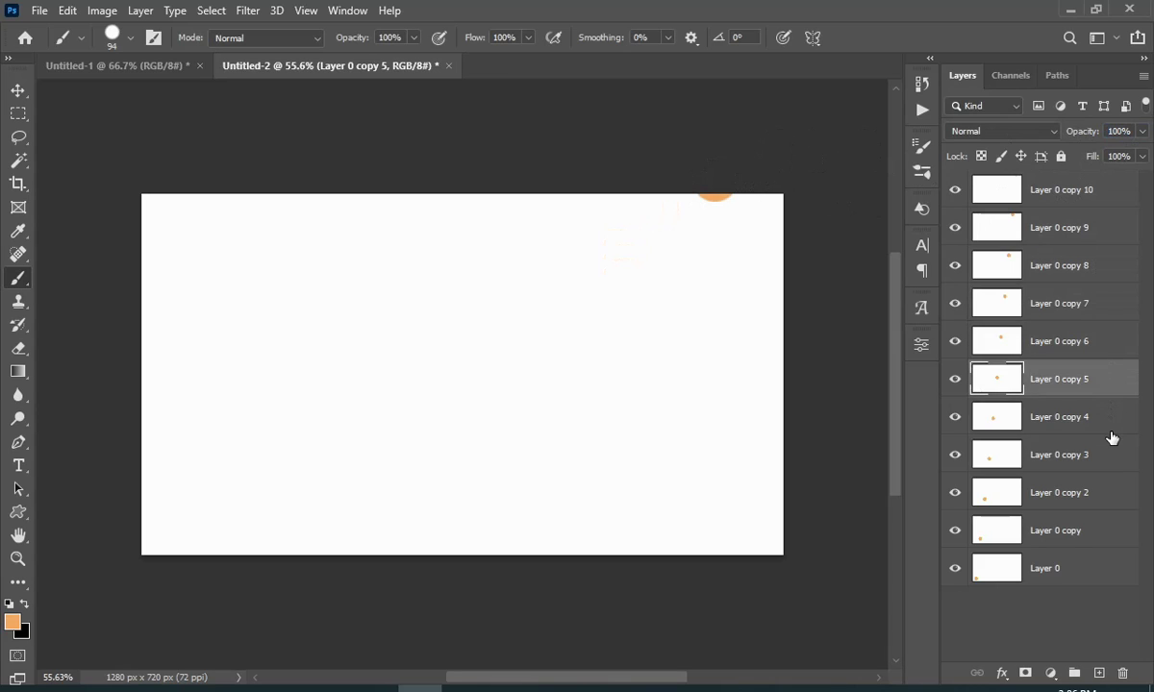
left_click(1110, 423)
left_click(1107, 462)
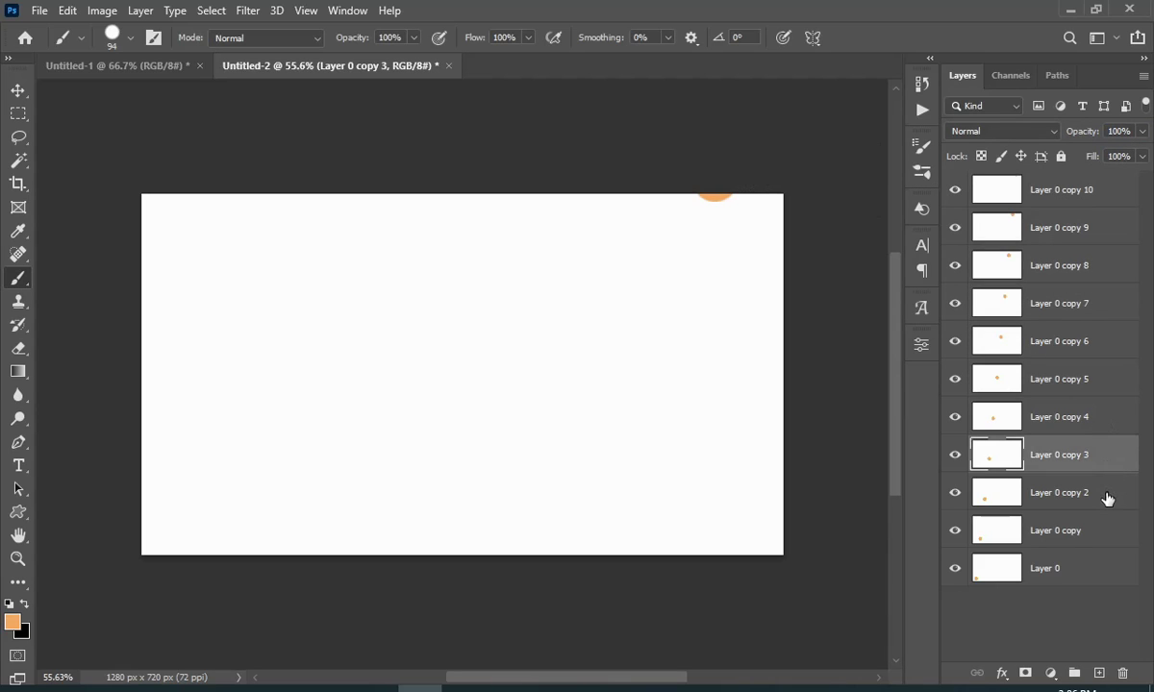
left_click(1108, 494)
left_click(1111, 534)
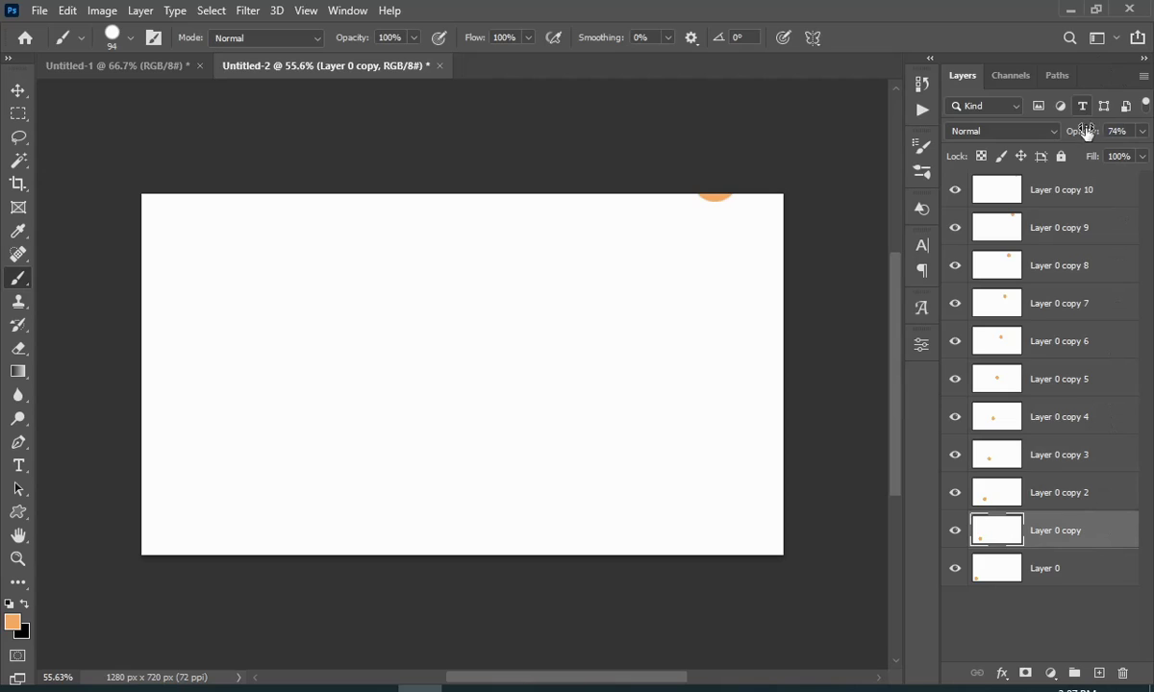
left_click_drag(1084, 139, 1147, 139)
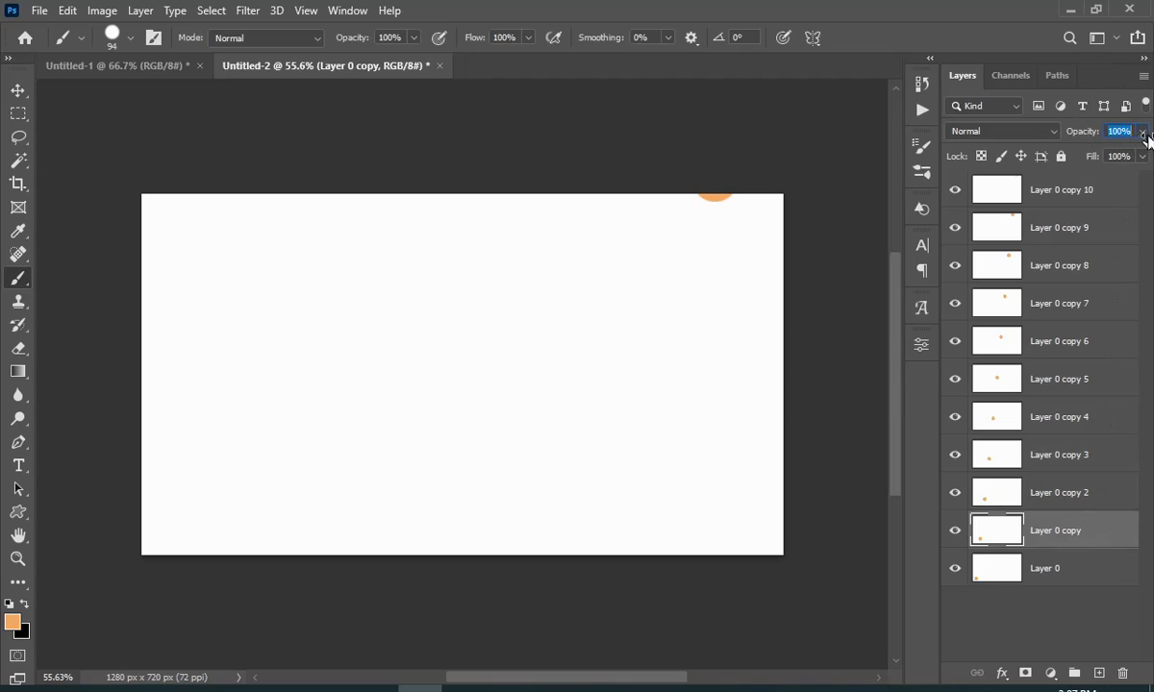
left_click(1093, 585)
left_click(1087, 191)
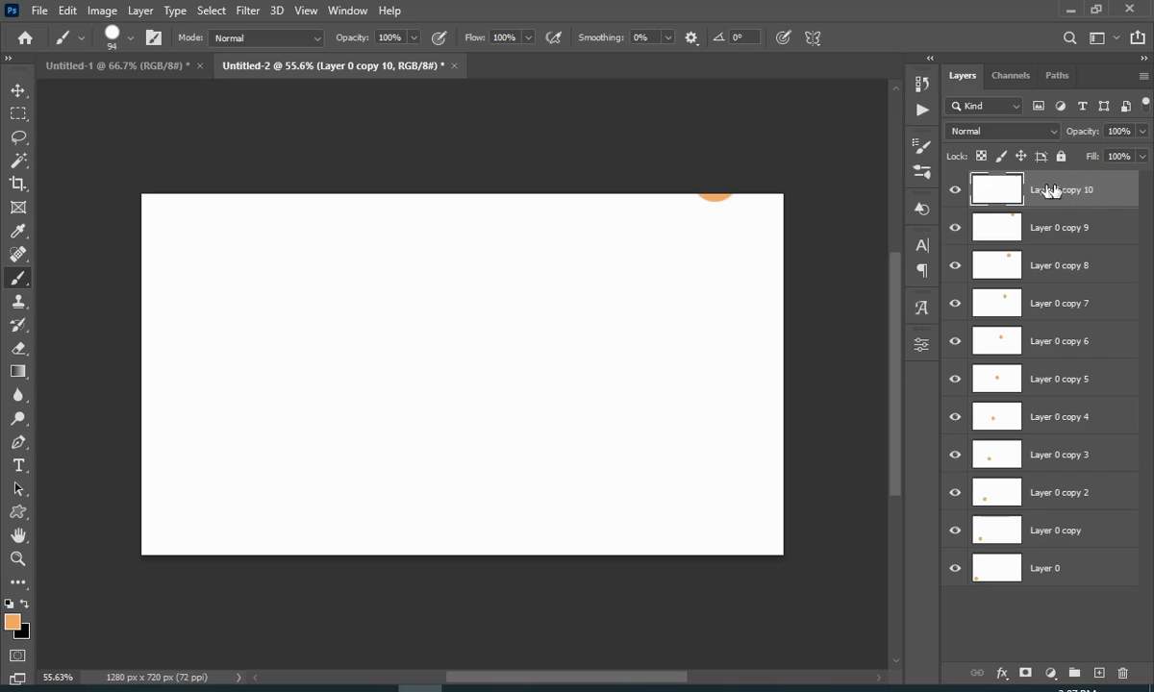
Step: Show the Timeline panel from the Window menu and set its mode to Create Frame Animation
left_click(352, 10)
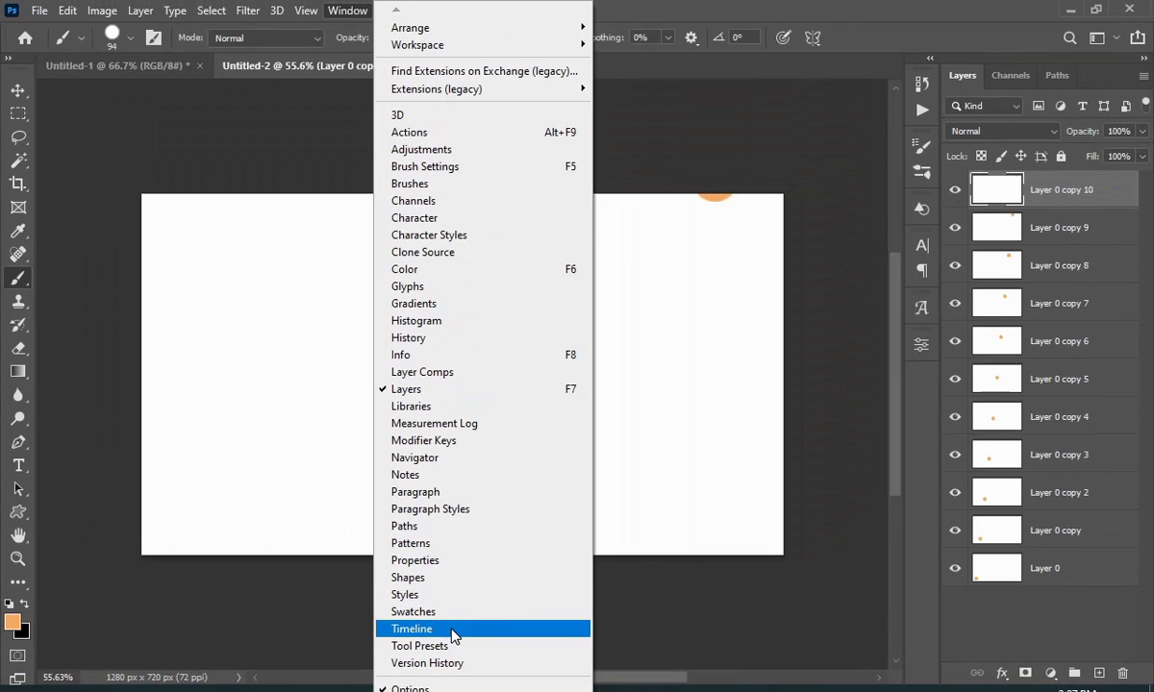
left_click(455, 637)
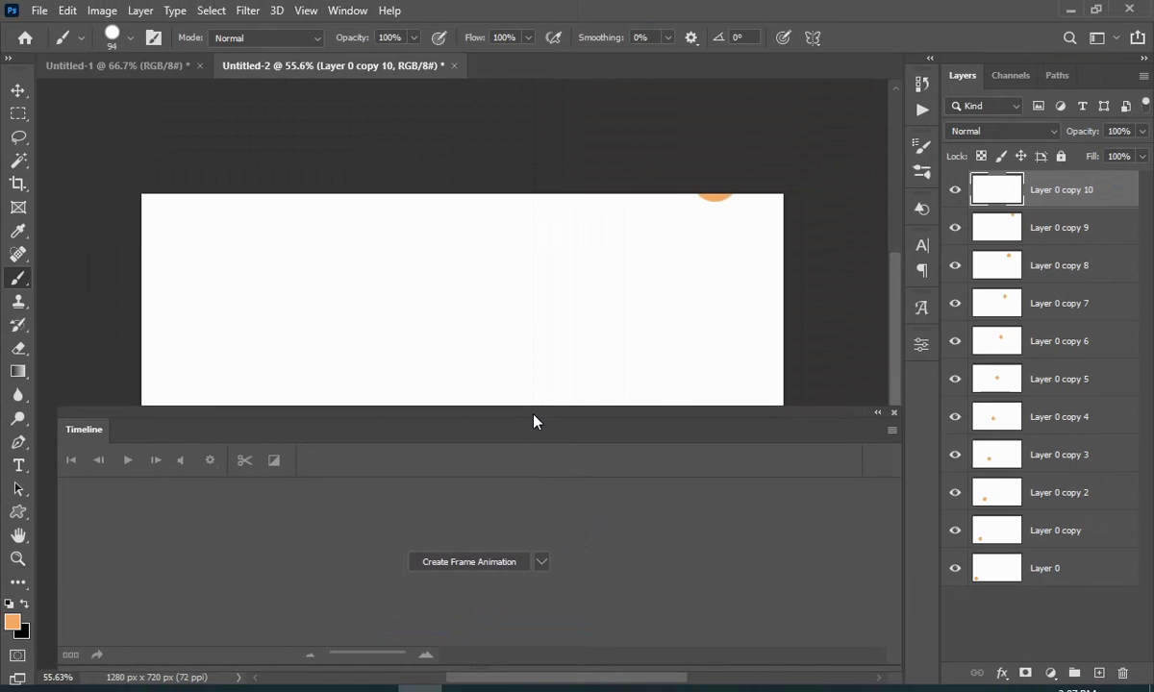
mouse_move(533, 418)
left_mouse_down()
mouse_move(535, 373)
mouse_move(526, 416)
left_mouse_up()
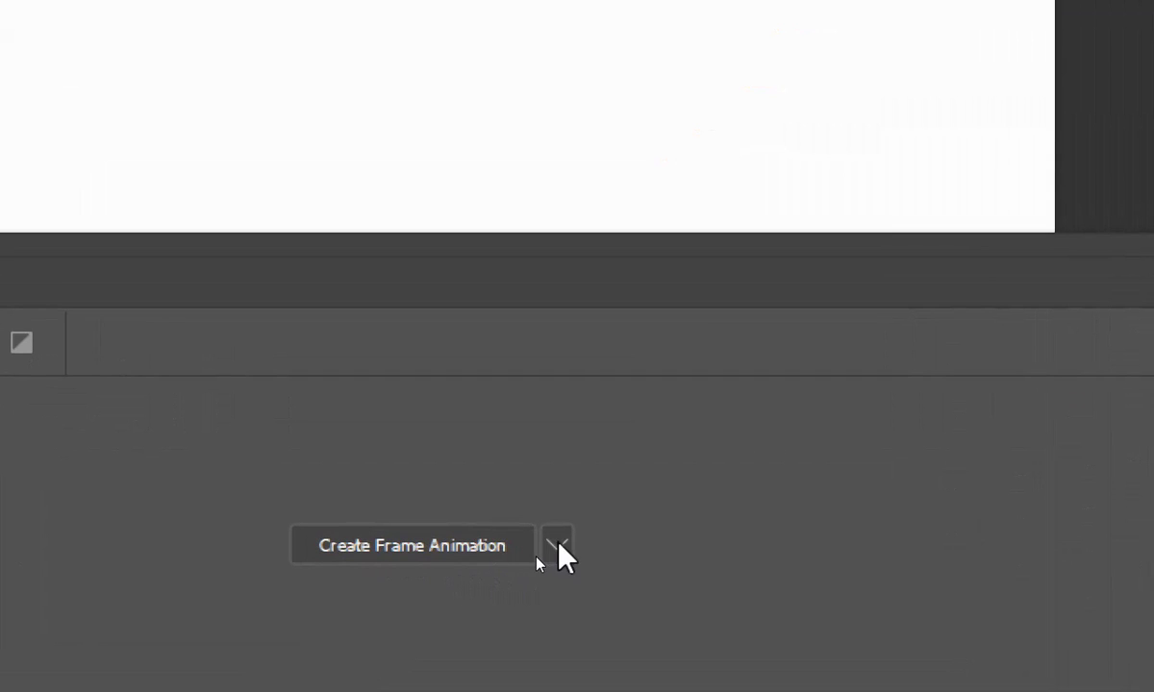
left_click(558, 545)
left_click(495, 591)
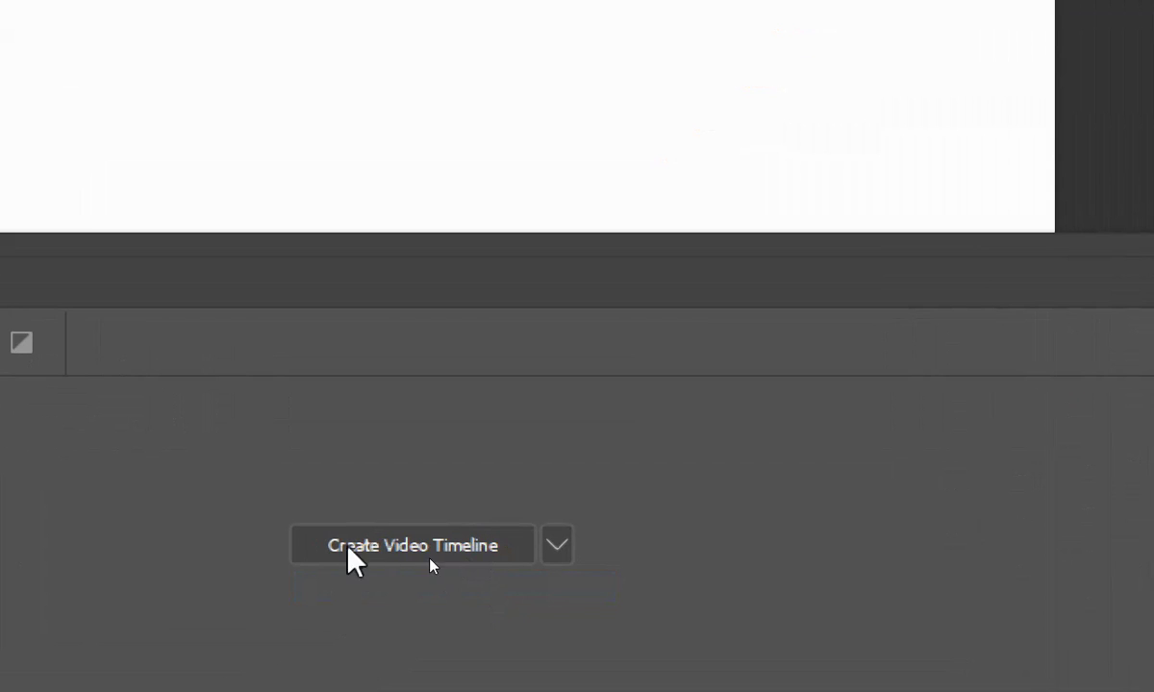
left_click(555, 545)
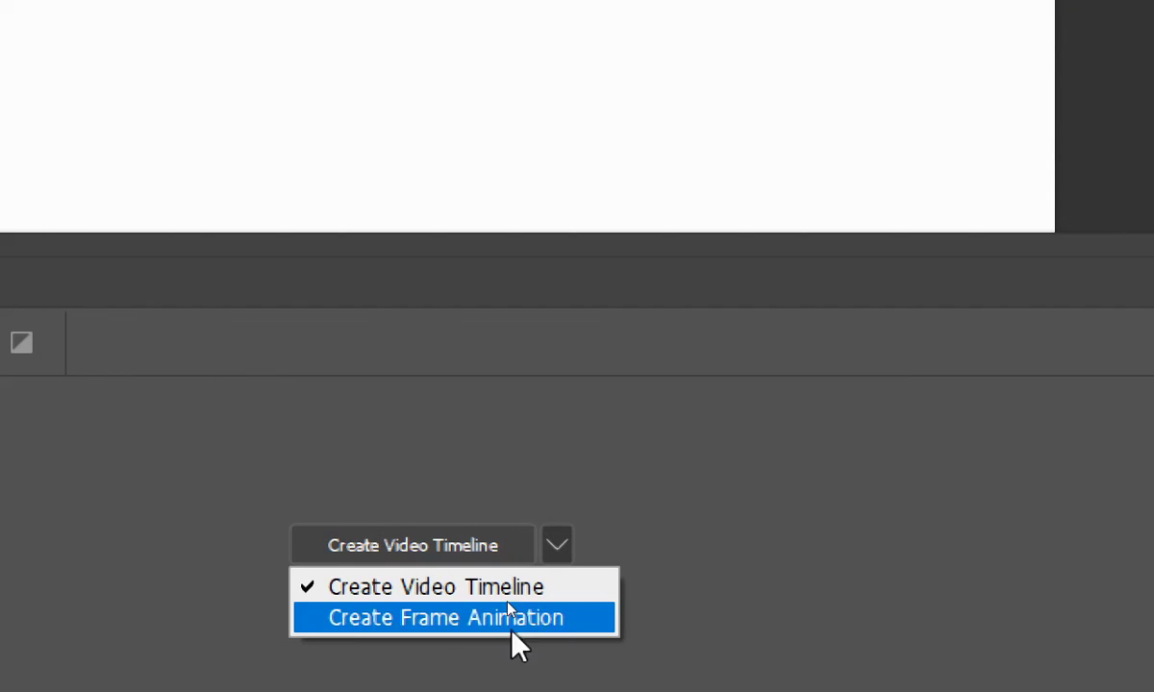
left_click(433, 621)
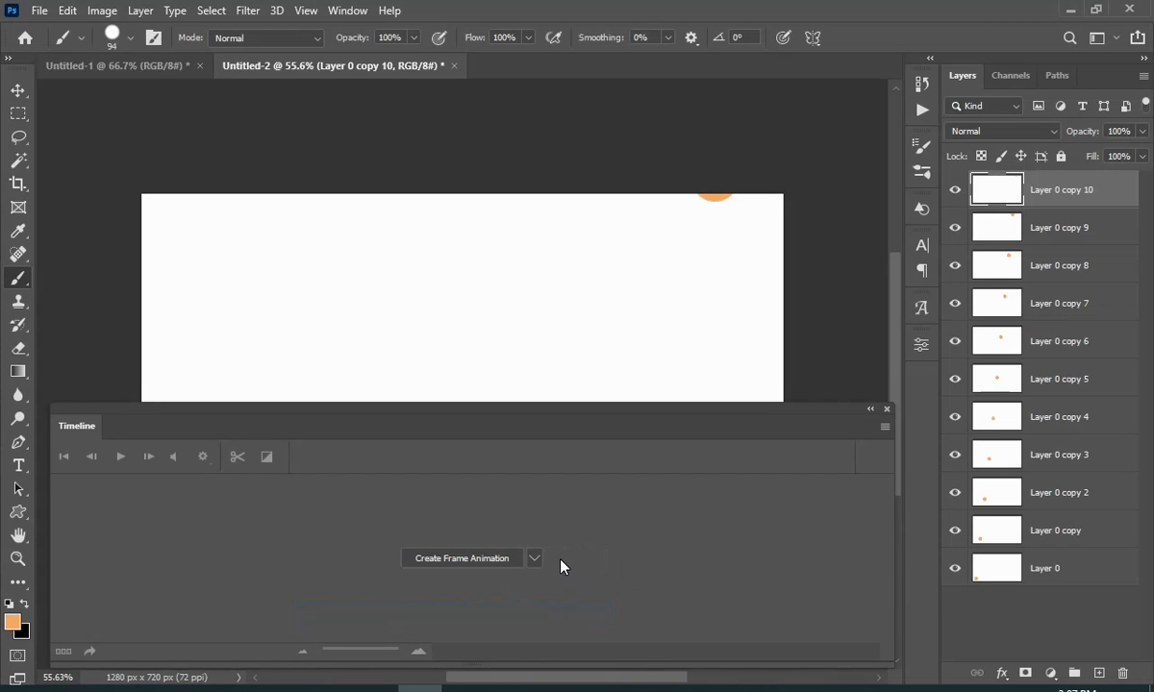
Step: Create the frame animation and use Make Frames From Layers to get eleven frames
left_click(464, 559)
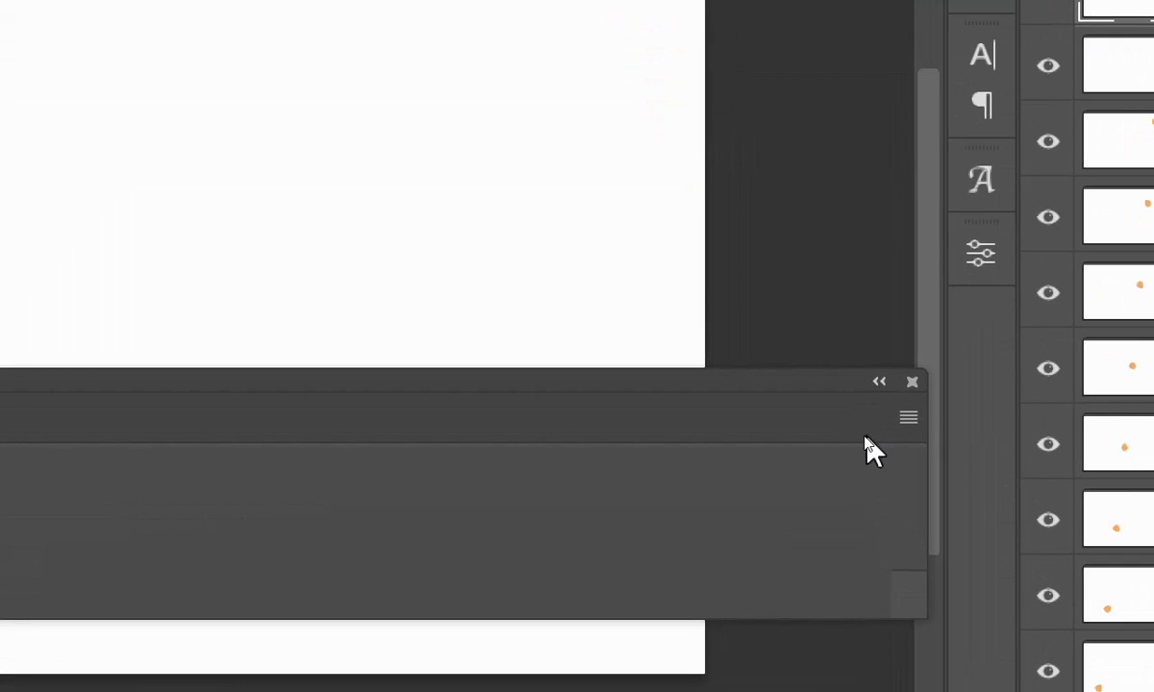
left_click(909, 419)
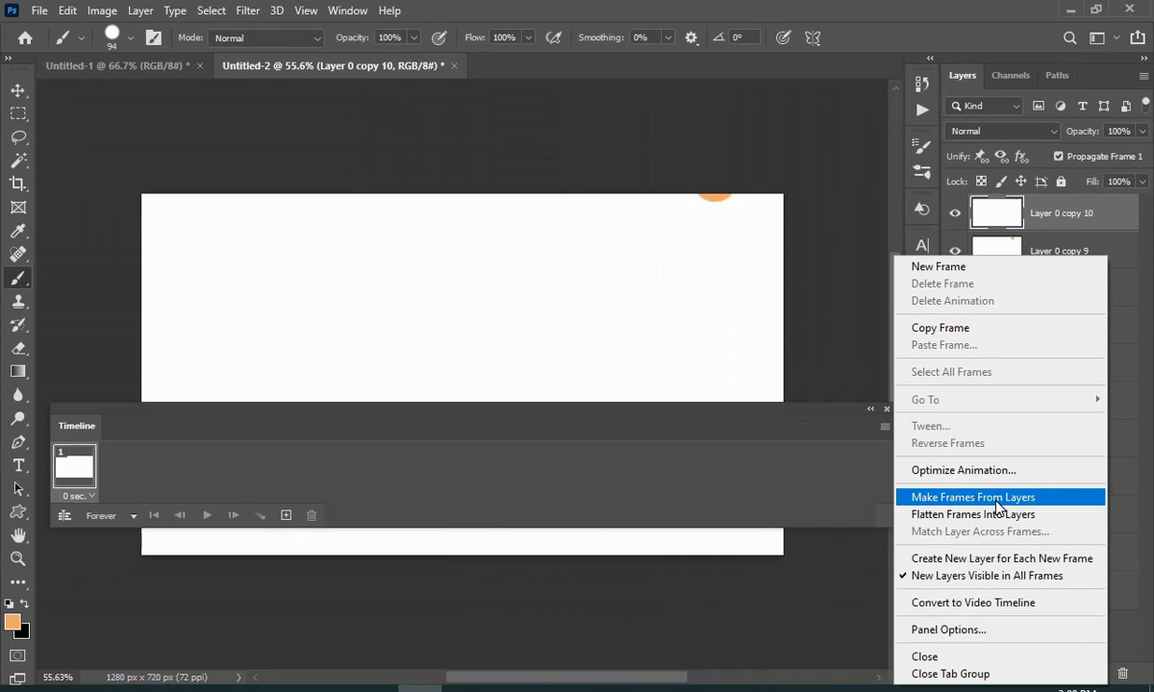
left_click(887, 565)
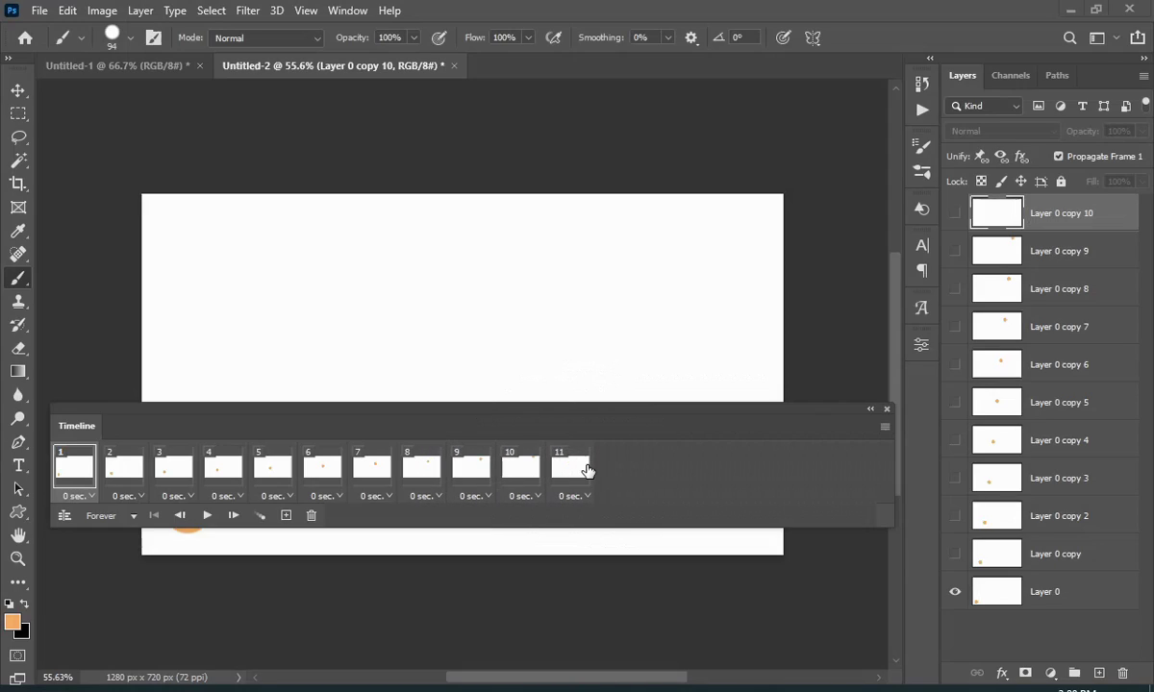
left_click_drag(607, 412, 580, 505)
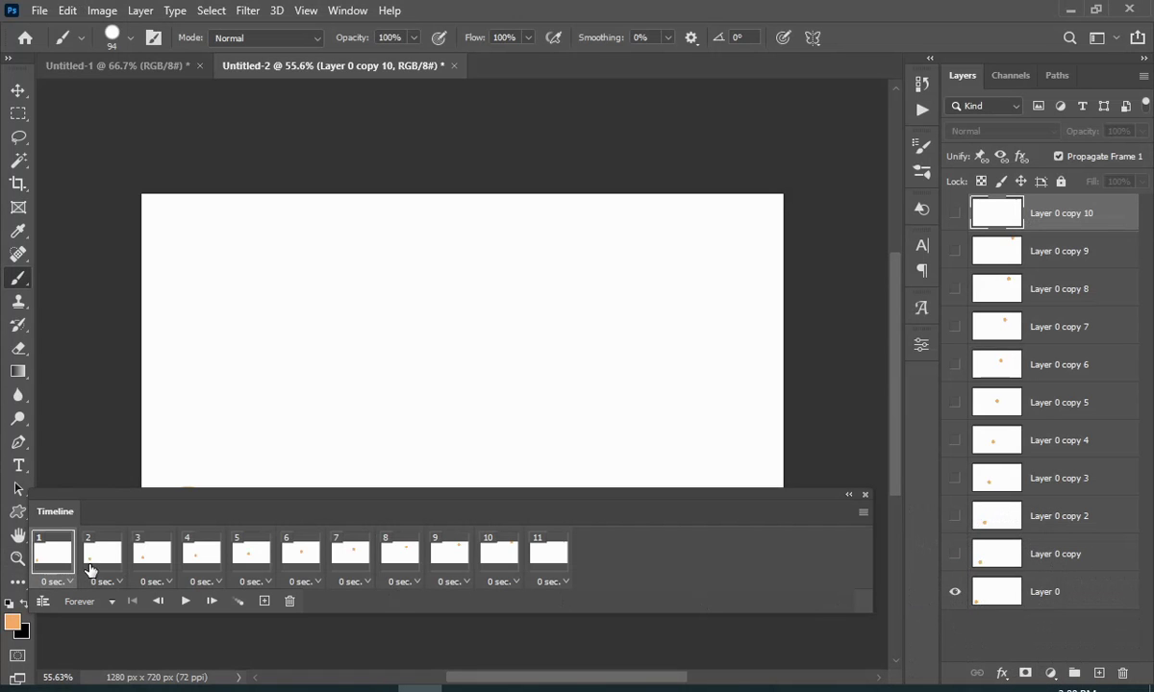
Step: Step through frames 2 to 11 to check the dot's path across the canvas
left_click(100, 564)
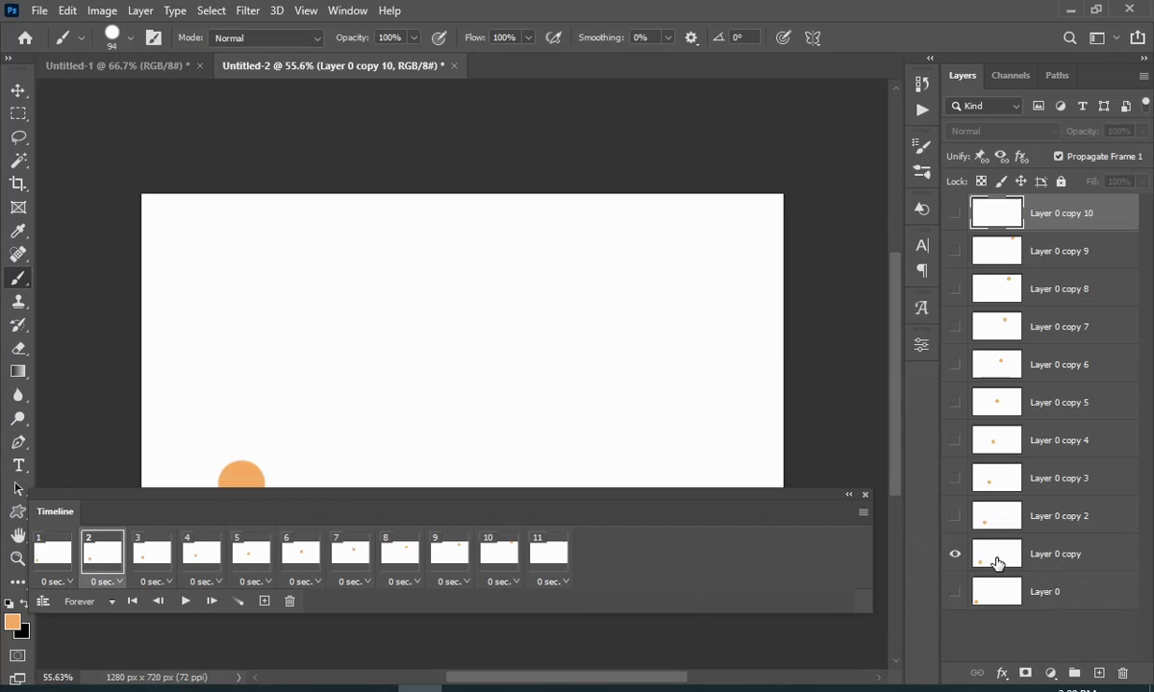
left_click(136, 567)
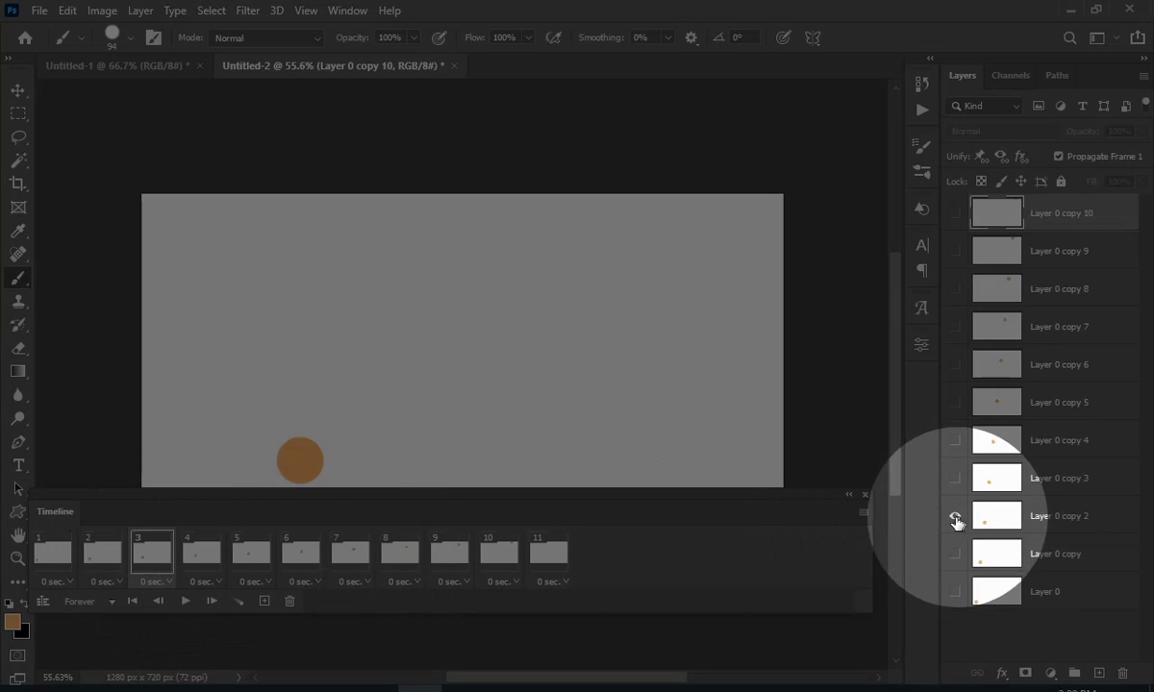
left_click(203, 554)
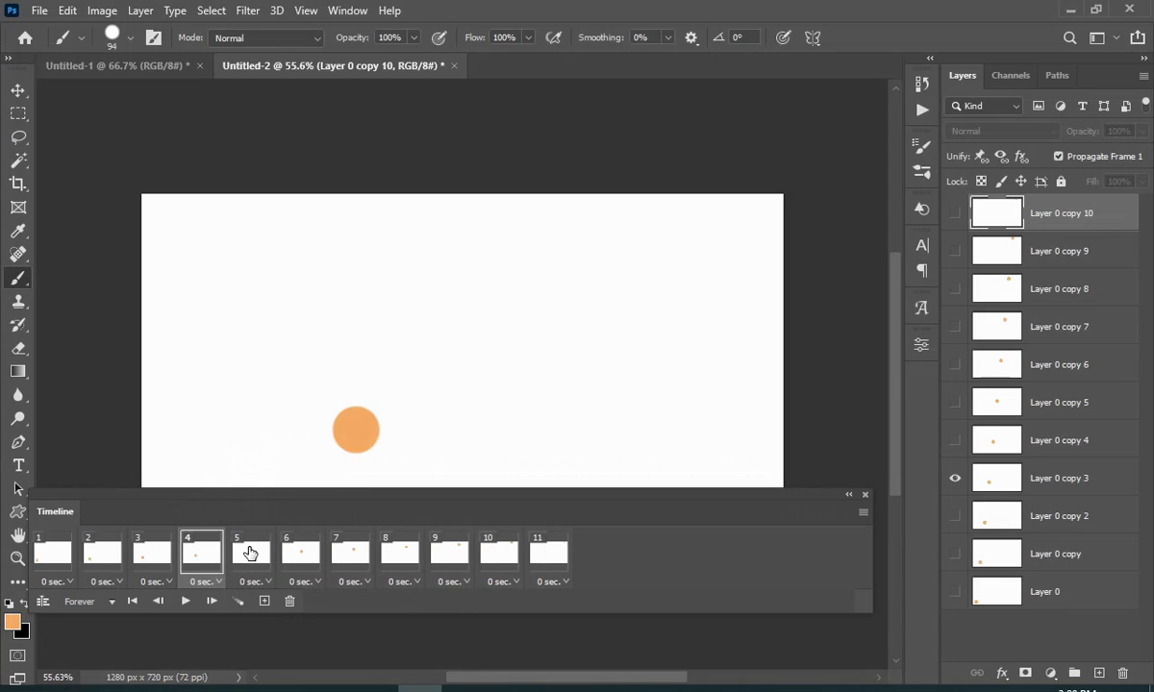
left_click(252, 553)
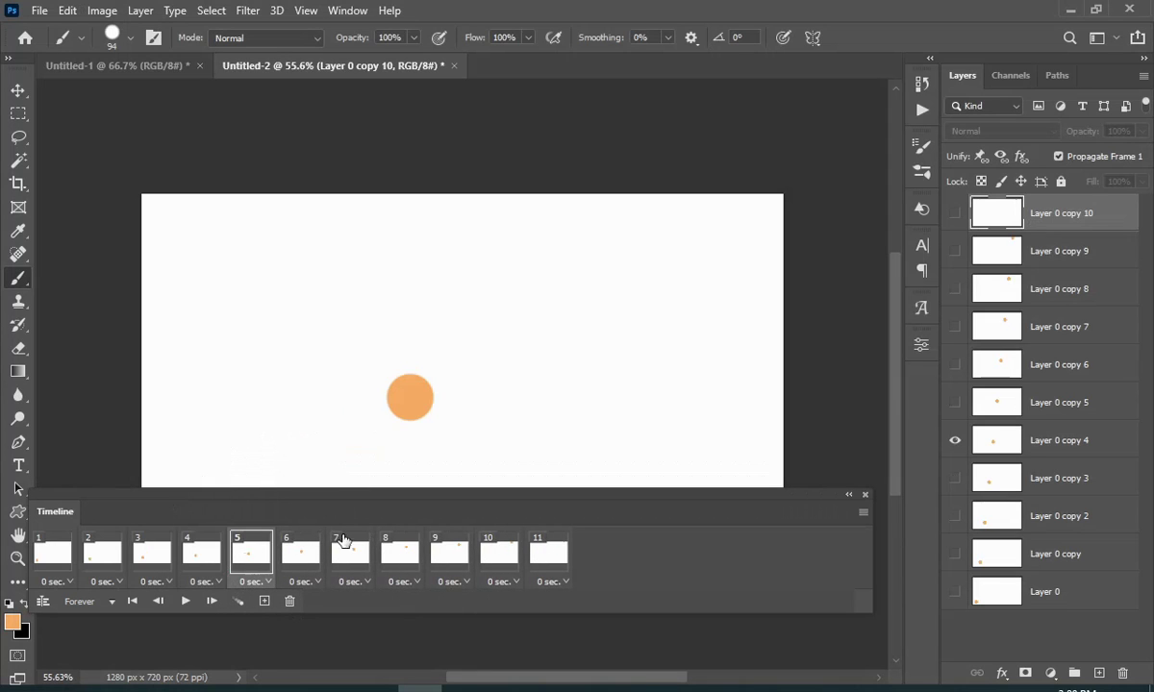
left_click(296, 563)
left_click(348, 558)
left_click(399, 558)
left_click(452, 558)
left_click(498, 562)
left_click(547, 558)
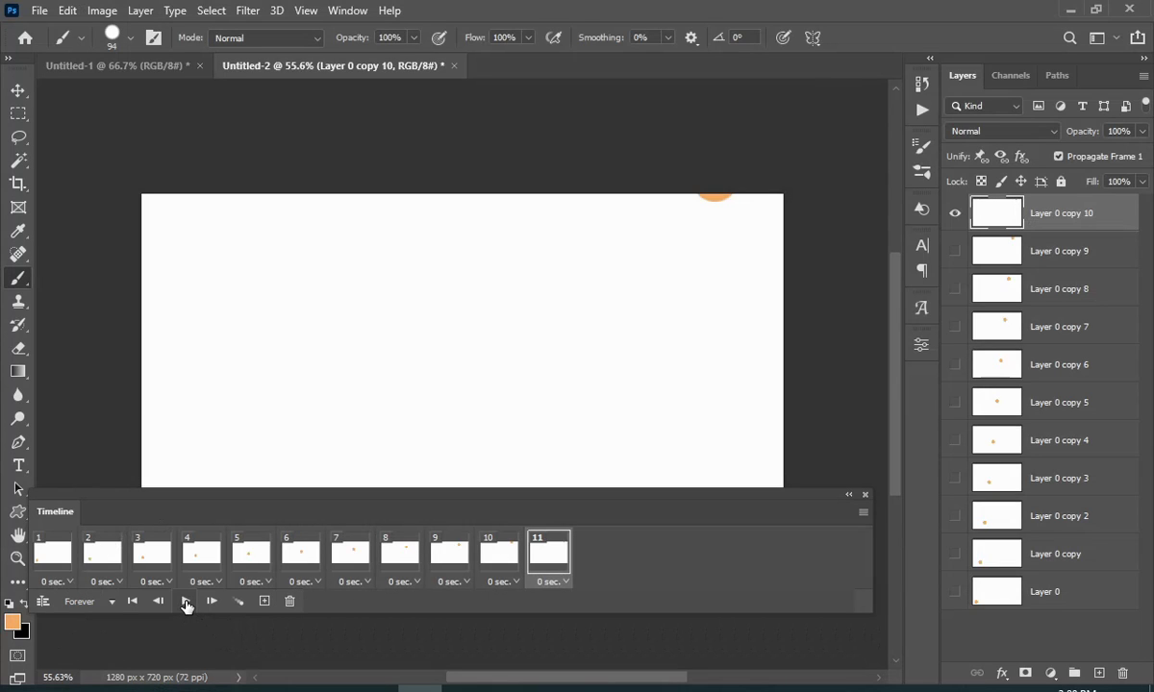
Step: Play the animation, reposition the Timeline panel, and stop playback on frame 3
left_click(185, 602)
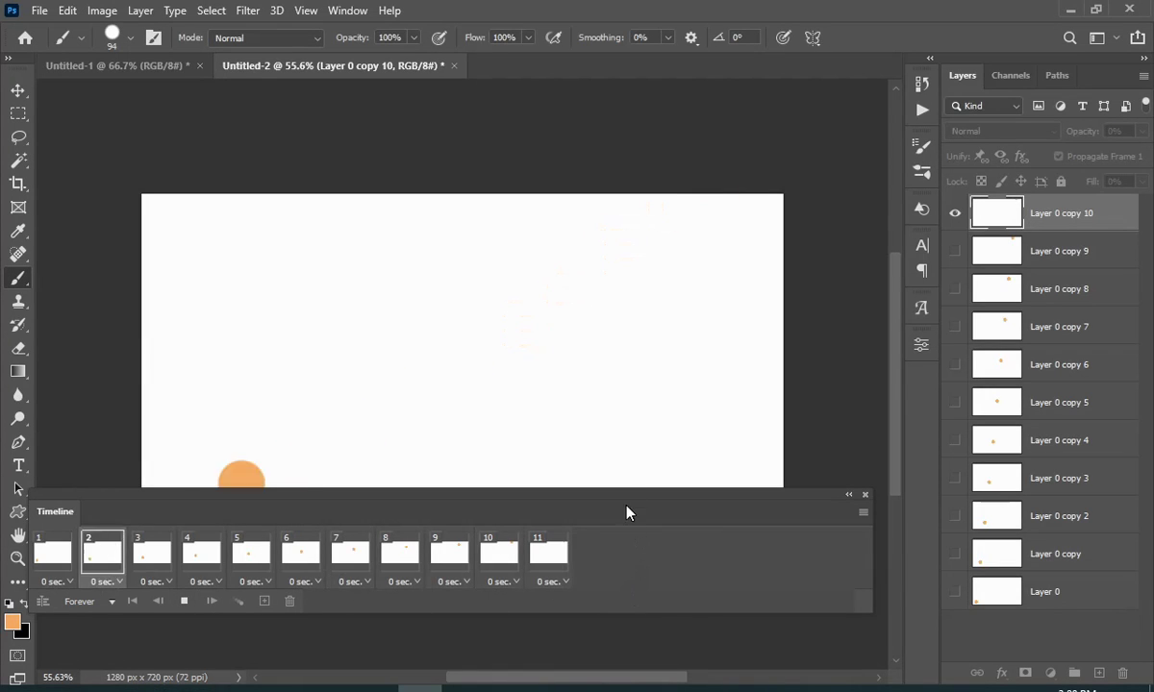
left_click_drag(616, 499, 667, 577)
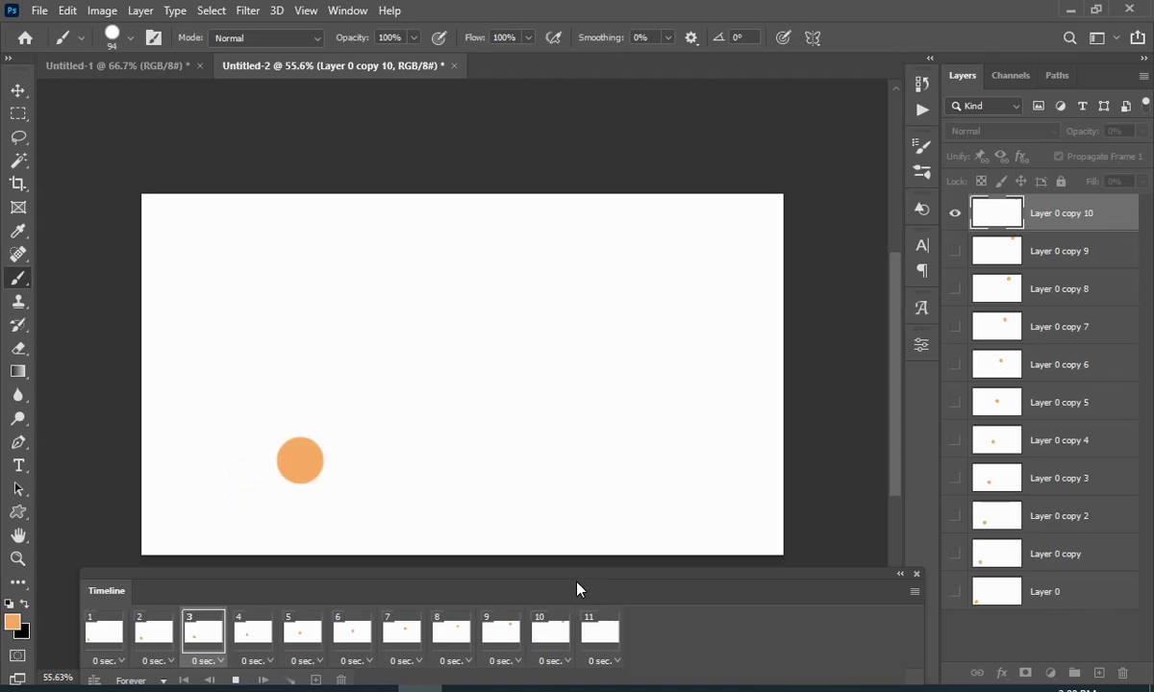
left_click_drag(577, 589, 564, 517)
left_click(223, 608)
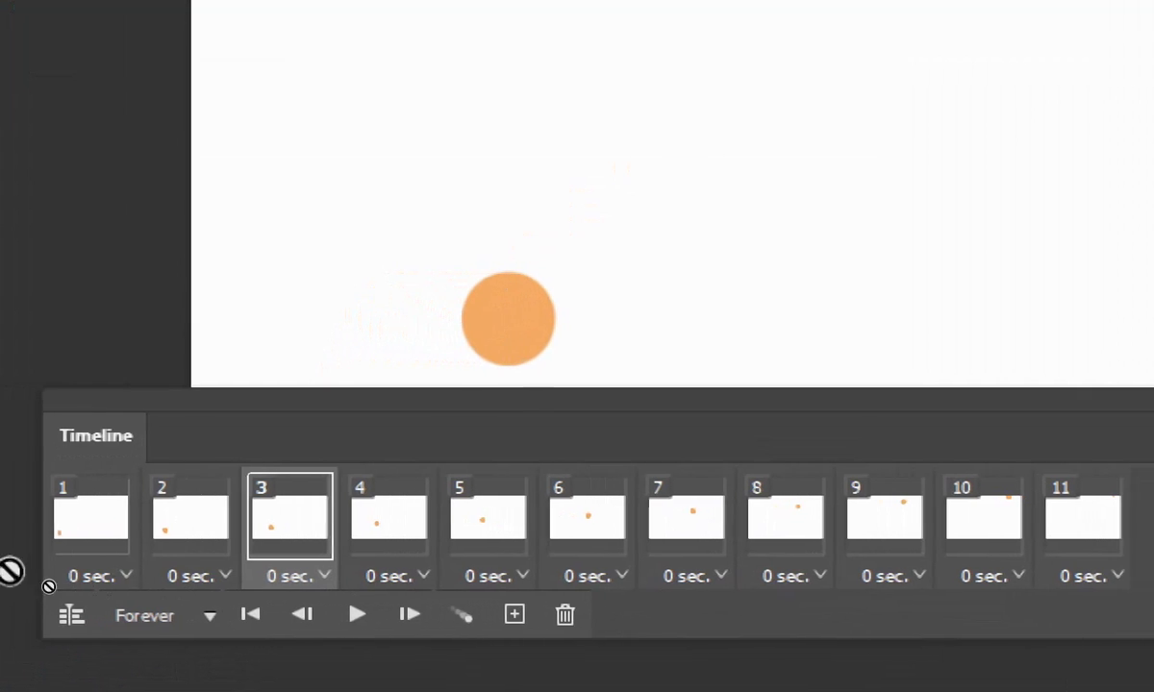
Step: Set frame 1's delay to 0.1 seconds and switch to the Untitled-1 lettering document
left_click(107, 577)
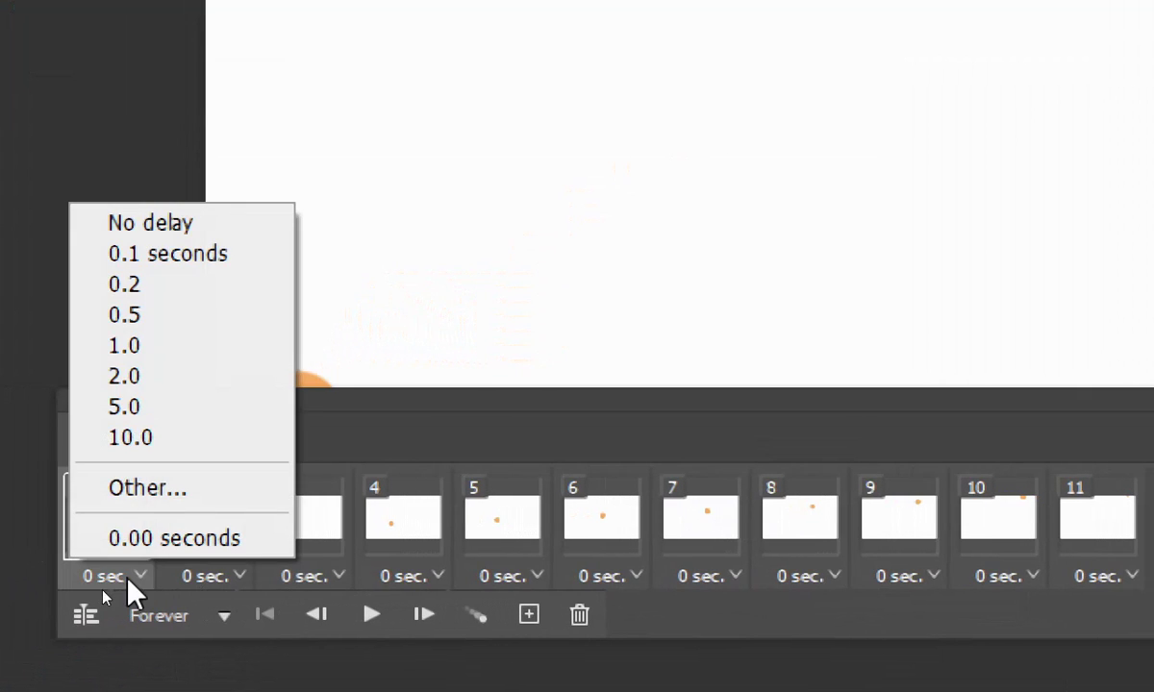
left_click(149, 255)
left_click(214, 576)
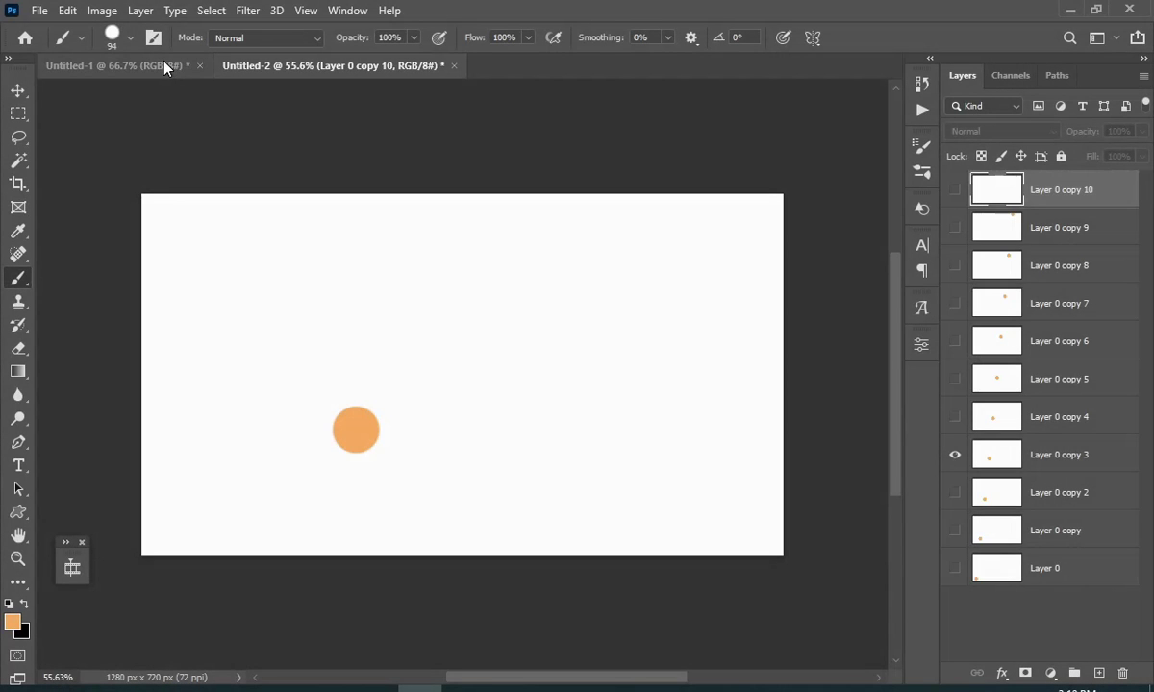
left_click(164, 62)
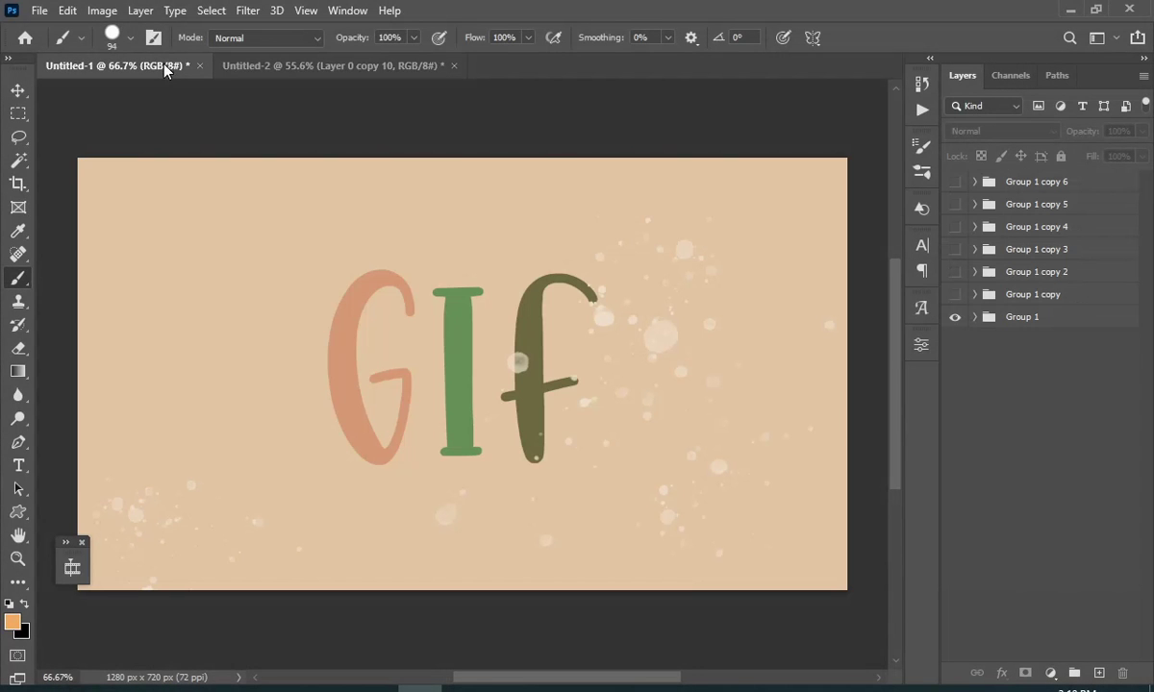
Step: Turn on Group 1 copy through copy 6 to preview each colour variant, and inspect Group 1's layers
left_click(954, 302)
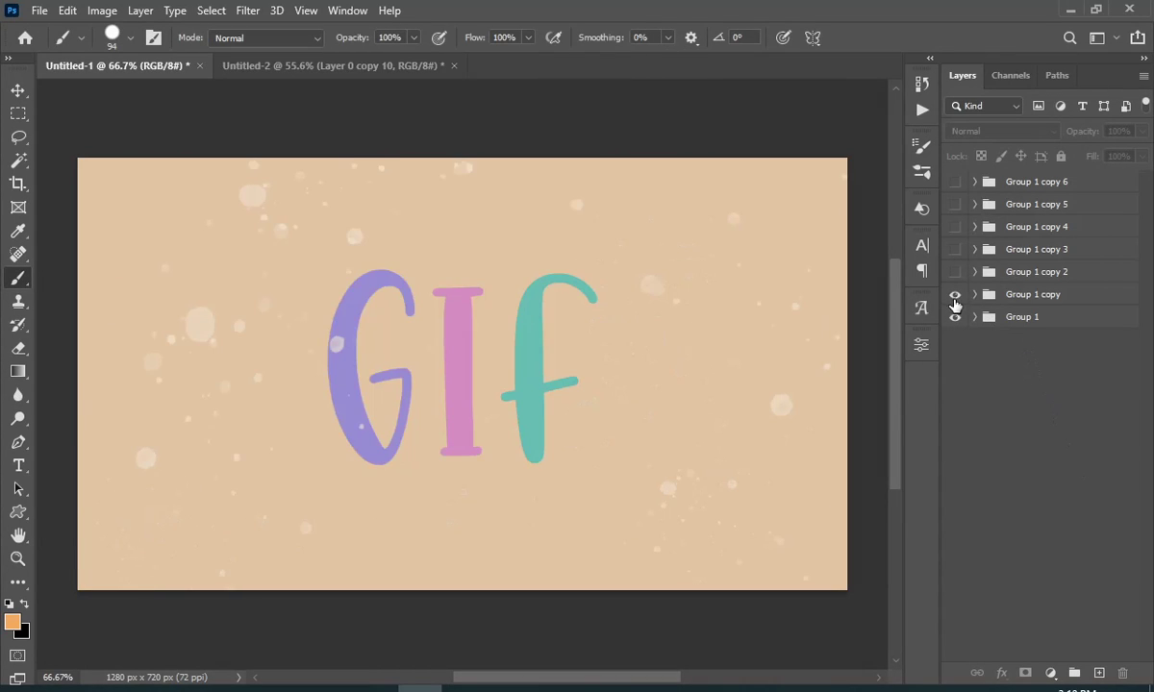
left_click(954, 274)
left_click(956, 249)
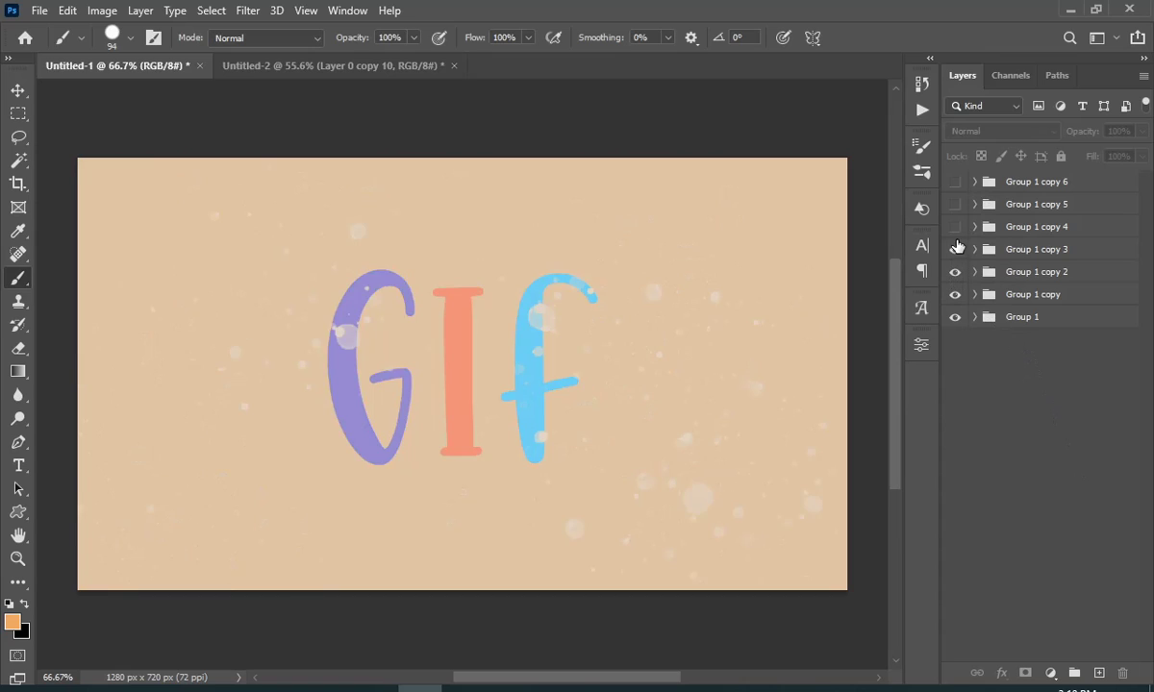
left_click(955, 226)
left_click(956, 203)
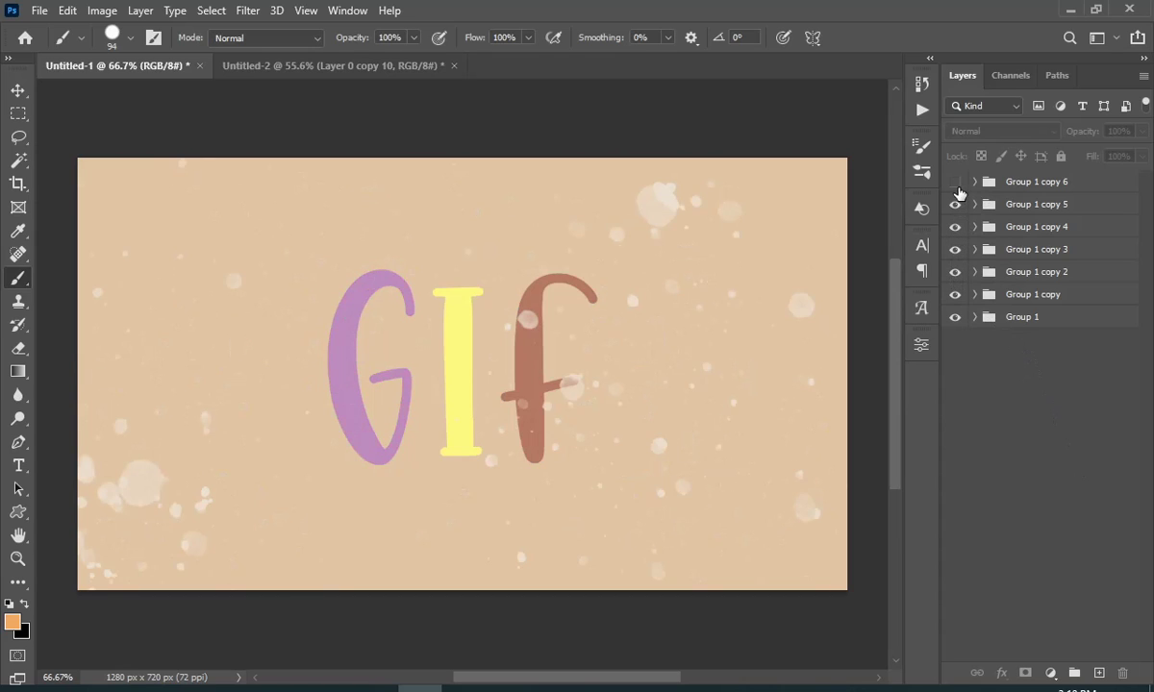
left_click(956, 182)
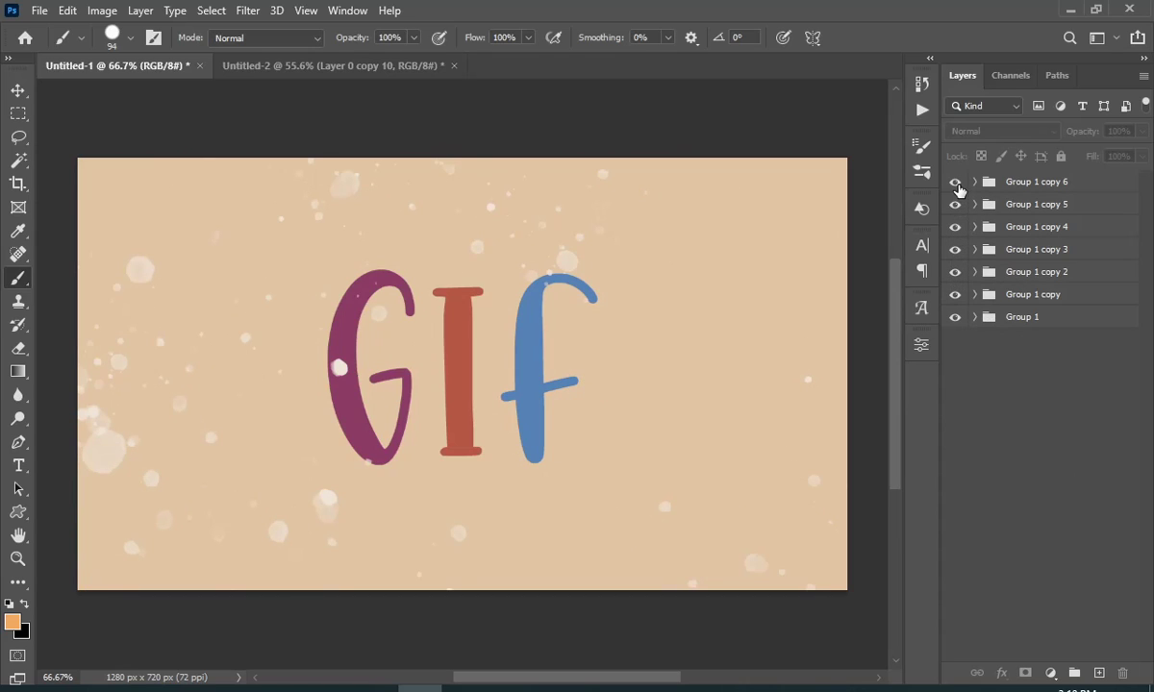
left_click(975, 318)
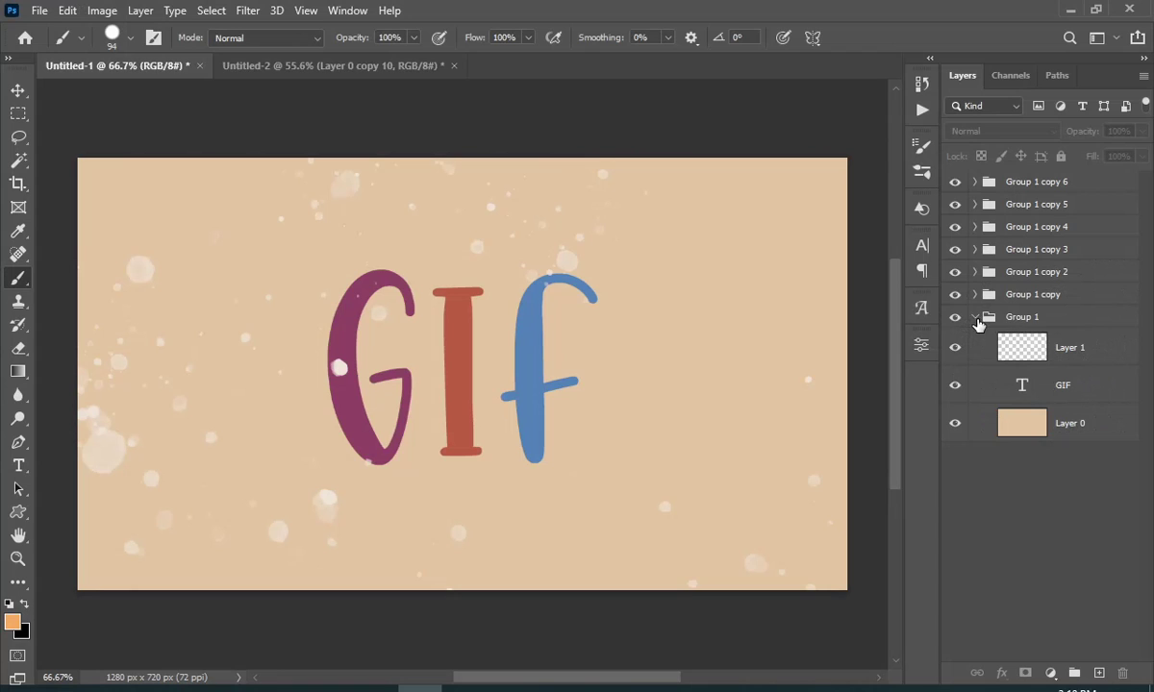
left_click(978, 324)
left_click(976, 318)
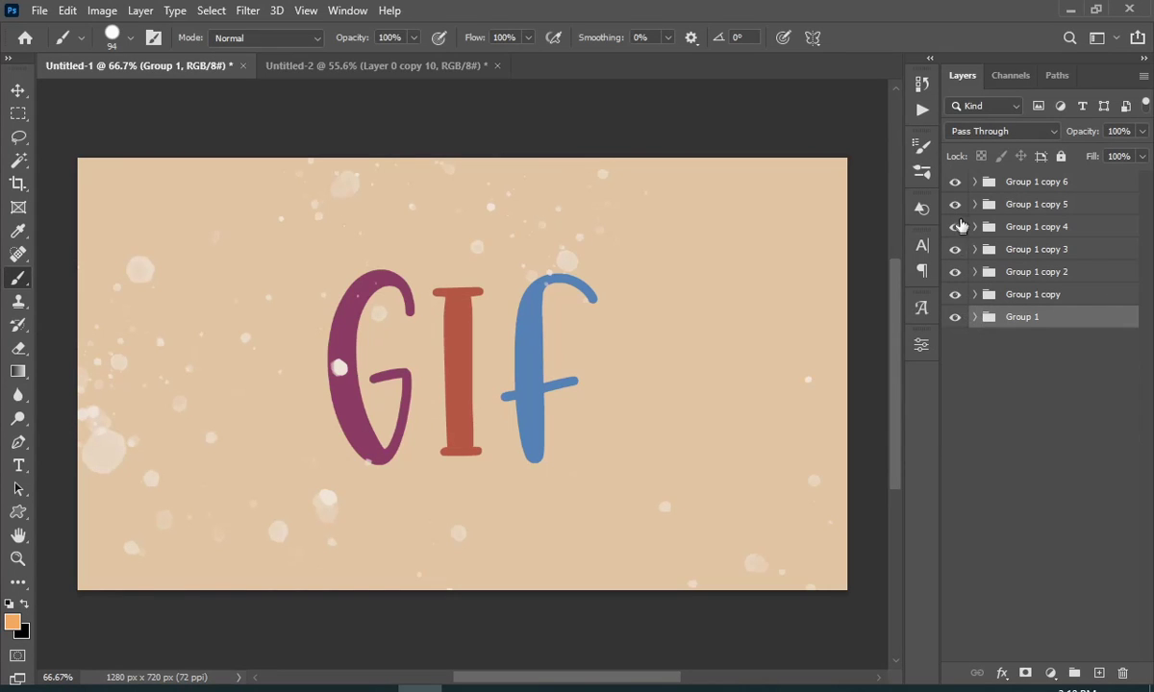
Step: Hide Group 1 copy 6 down to Group 1 copy so only Group 1 shows, and open the Timeline
left_click(955, 182)
left_click(955, 204)
left_click(955, 227)
left_click(955, 249)
left_click(954, 272)
left_click(955, 294)
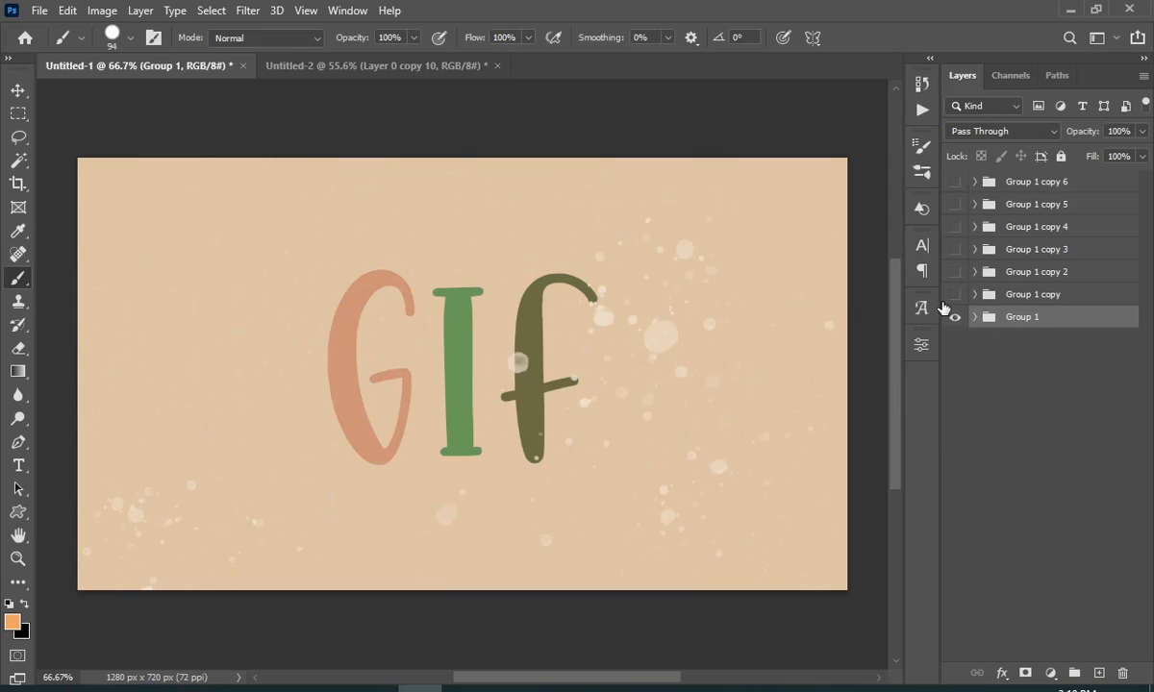
left_click(348, 9)
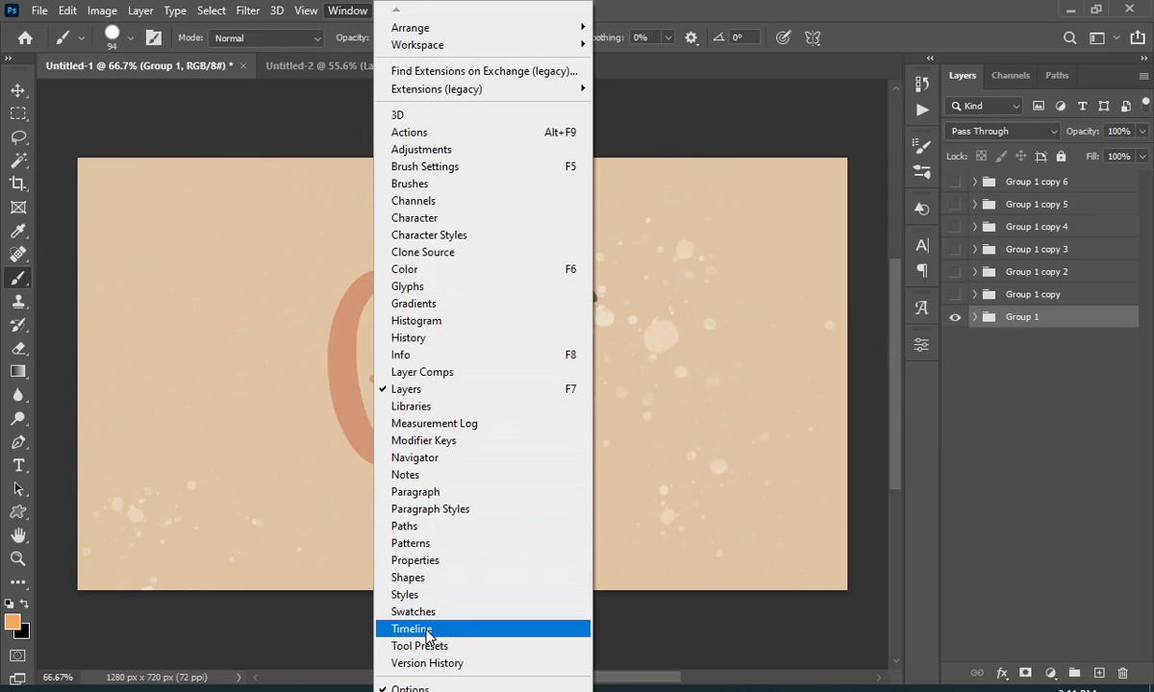
left_click(414, 629)
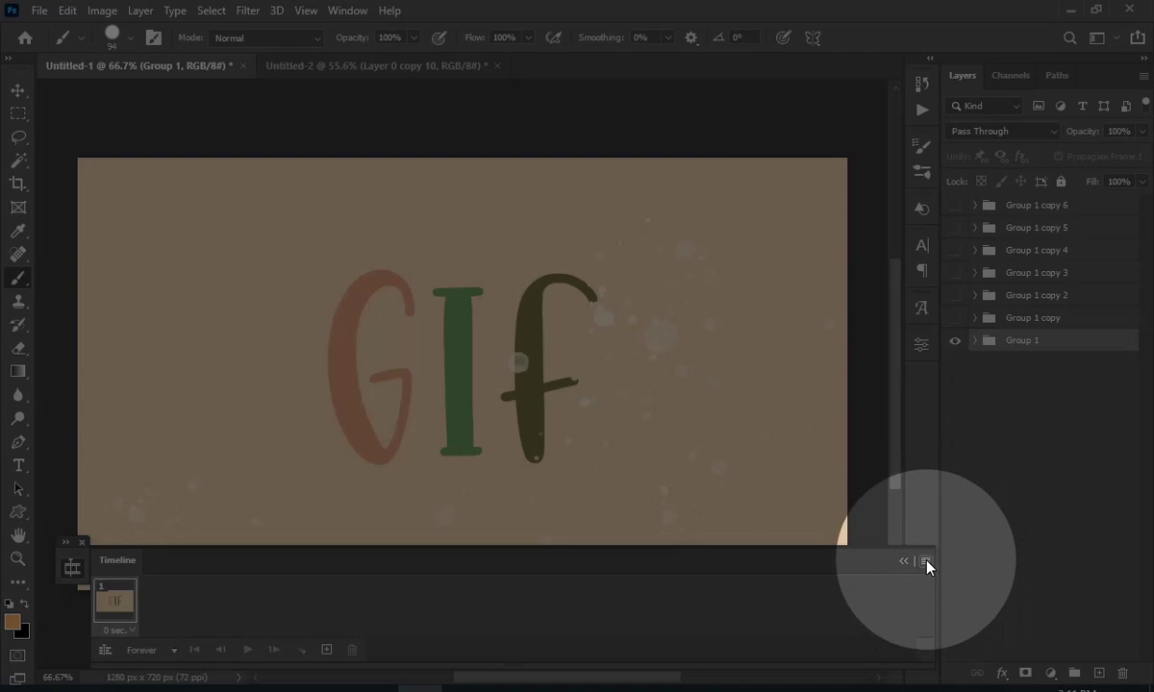
Step: Build frames with Make Frames From Layers, then play and stop the preview
left_click(926, 562)
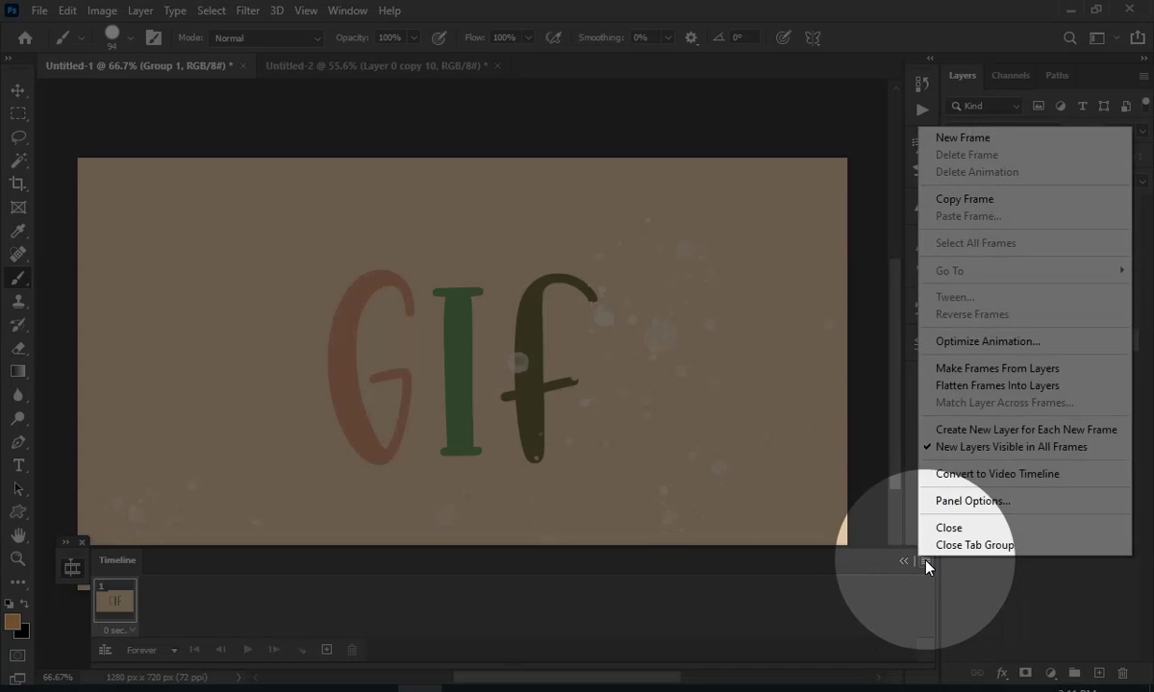
left_click(995, 375)
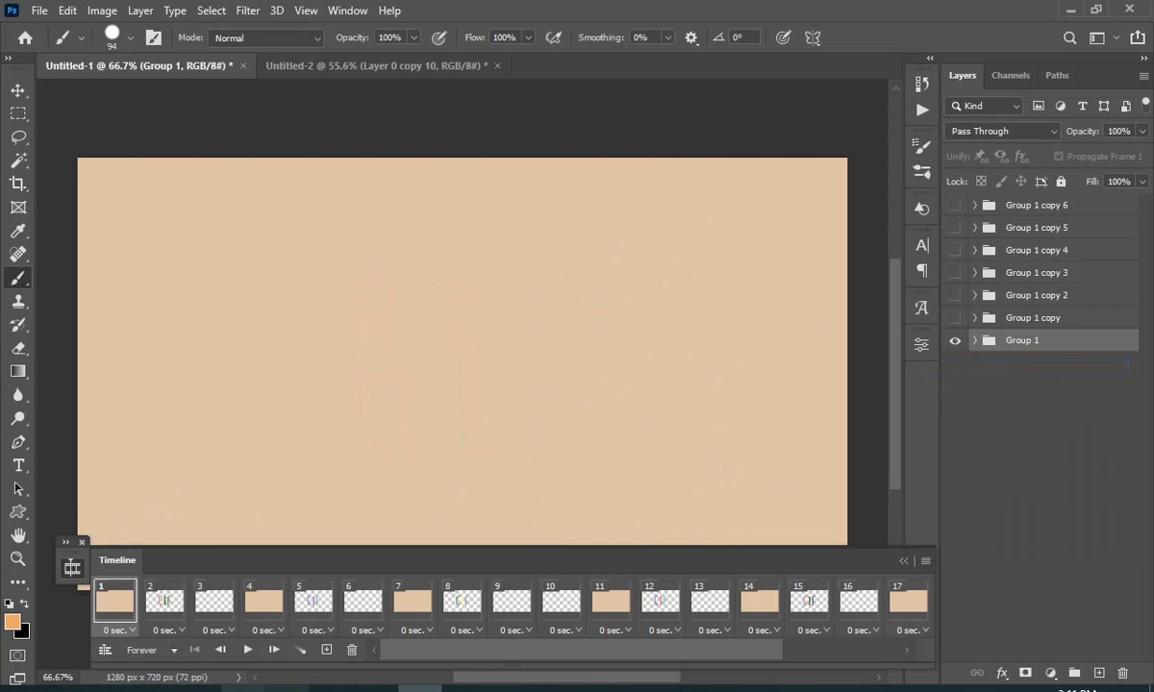
left_click(248, 651)
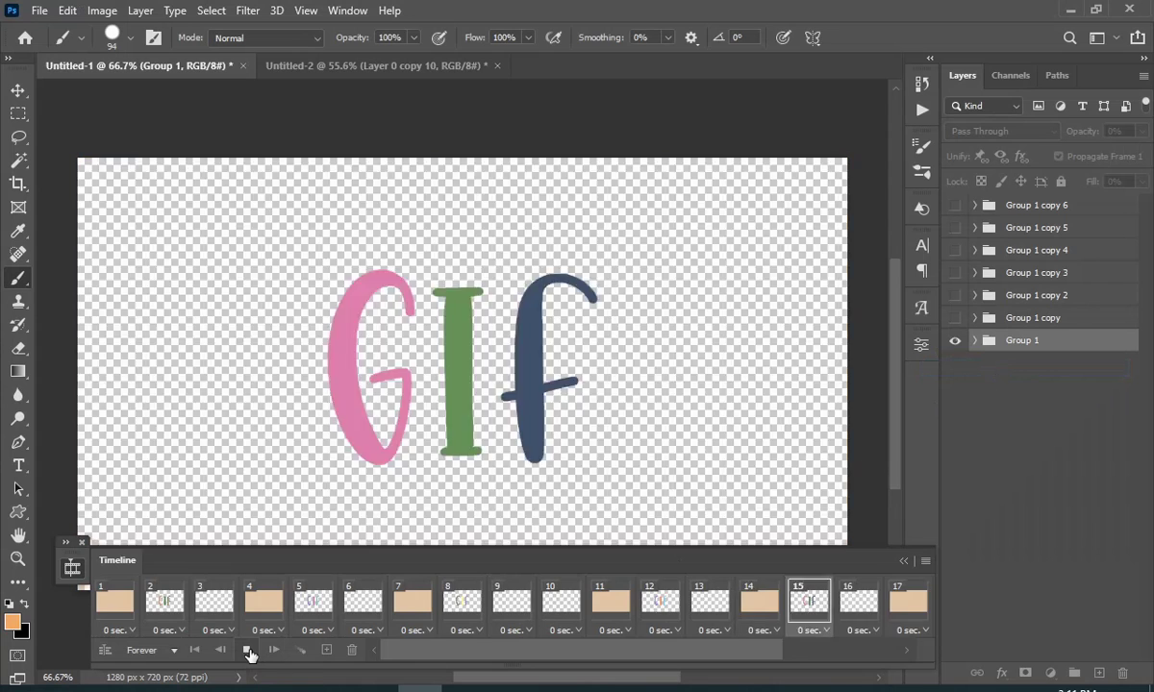
left_click(249, 651)
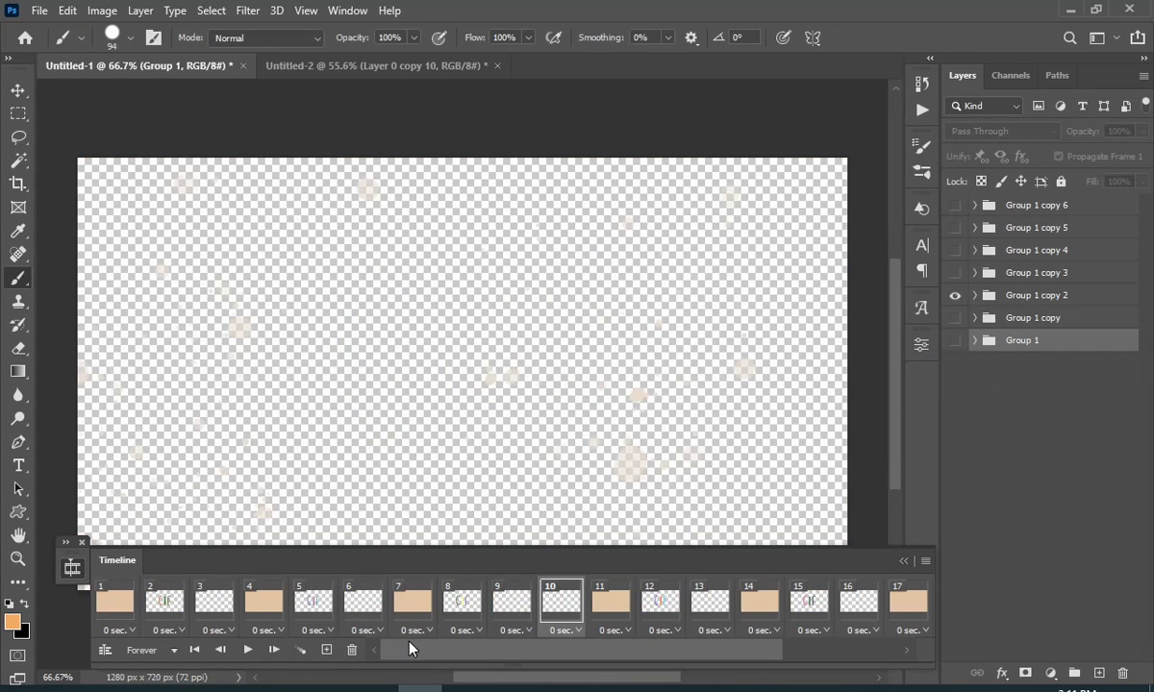
Step: Undo the layer frames, then make frame 2 showing Group 1 copy and frame 3 showing Group 1 copy 2
key("ctrl+z")
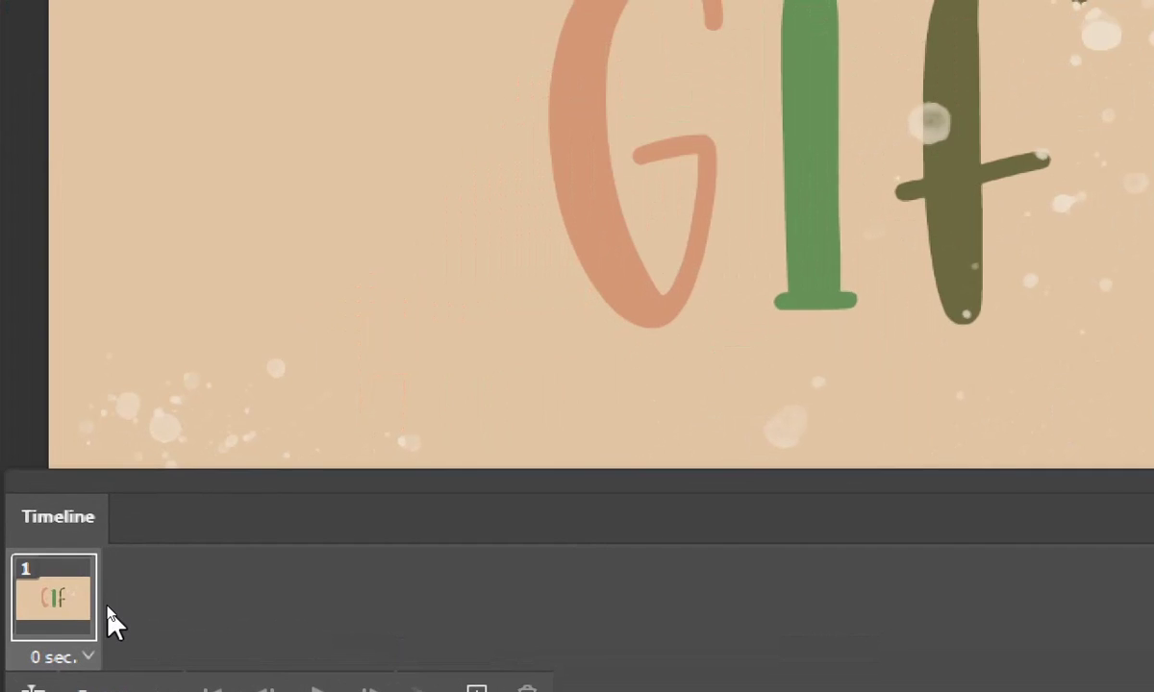
left_click_drag(39, 626, 476, 689)
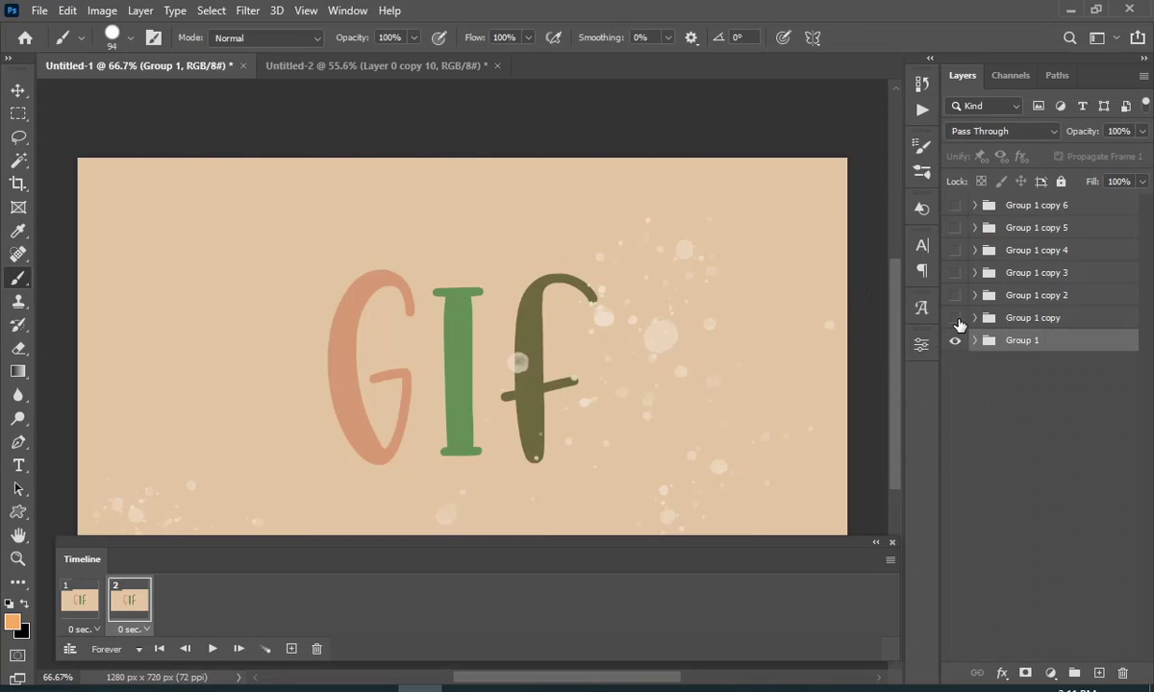
left_click(954, 317)
left_click(955, 341)
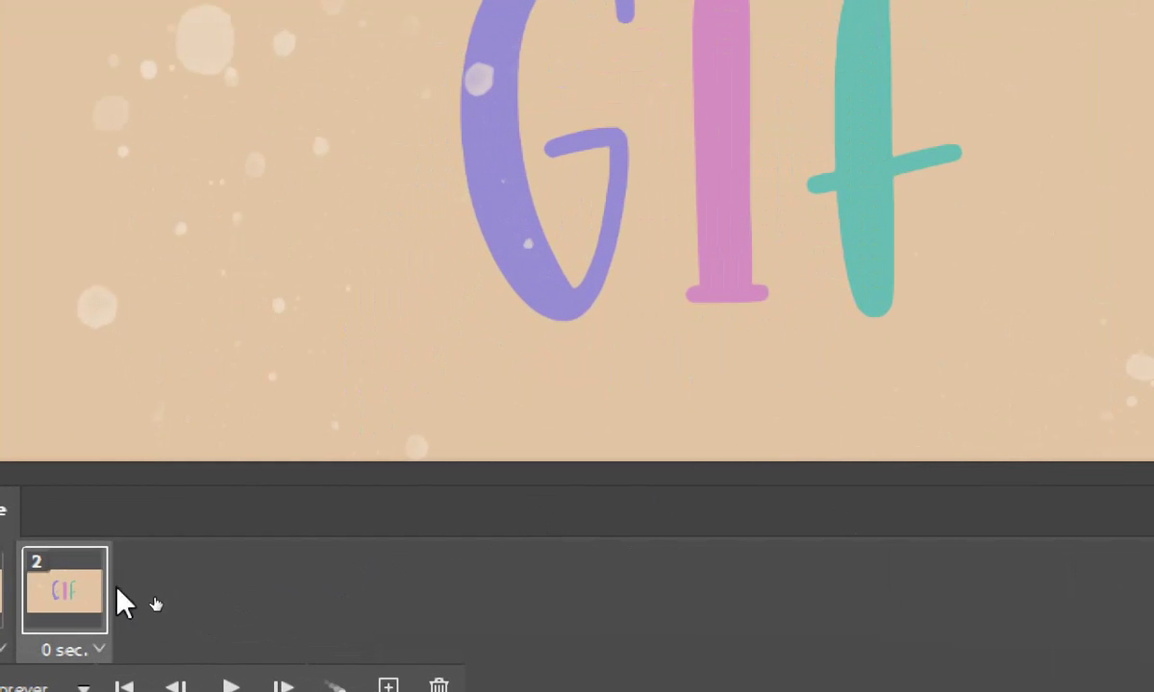
left_click_drag(152, 604, 444, 685)
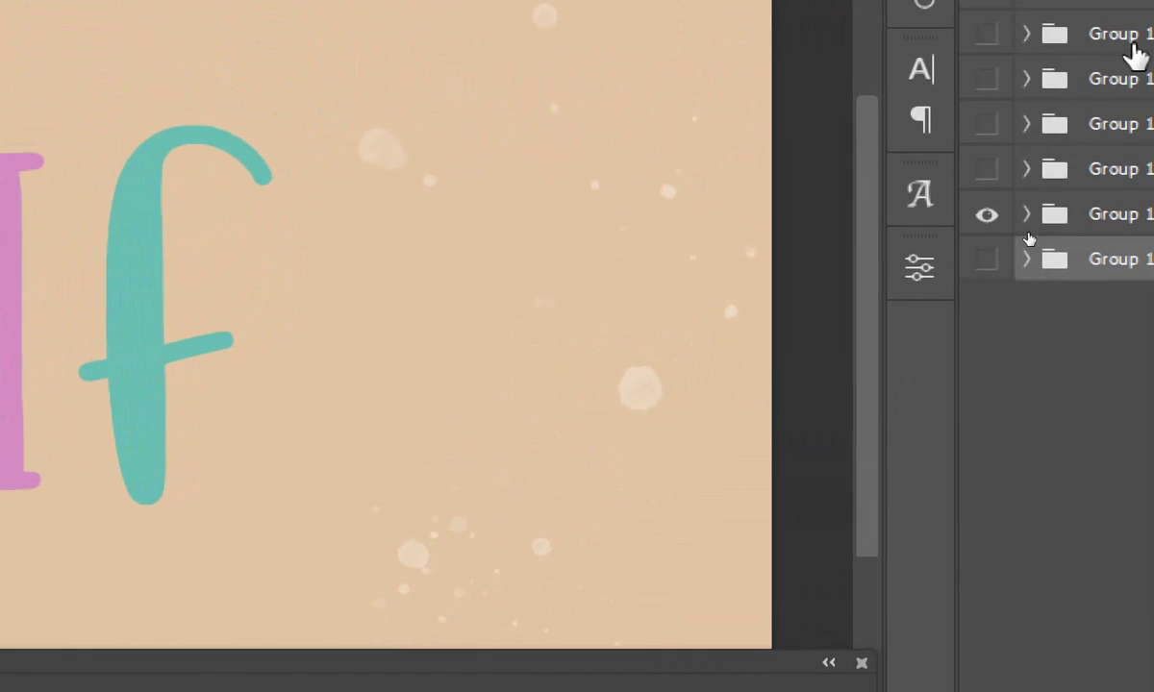
left_click(986, 212)
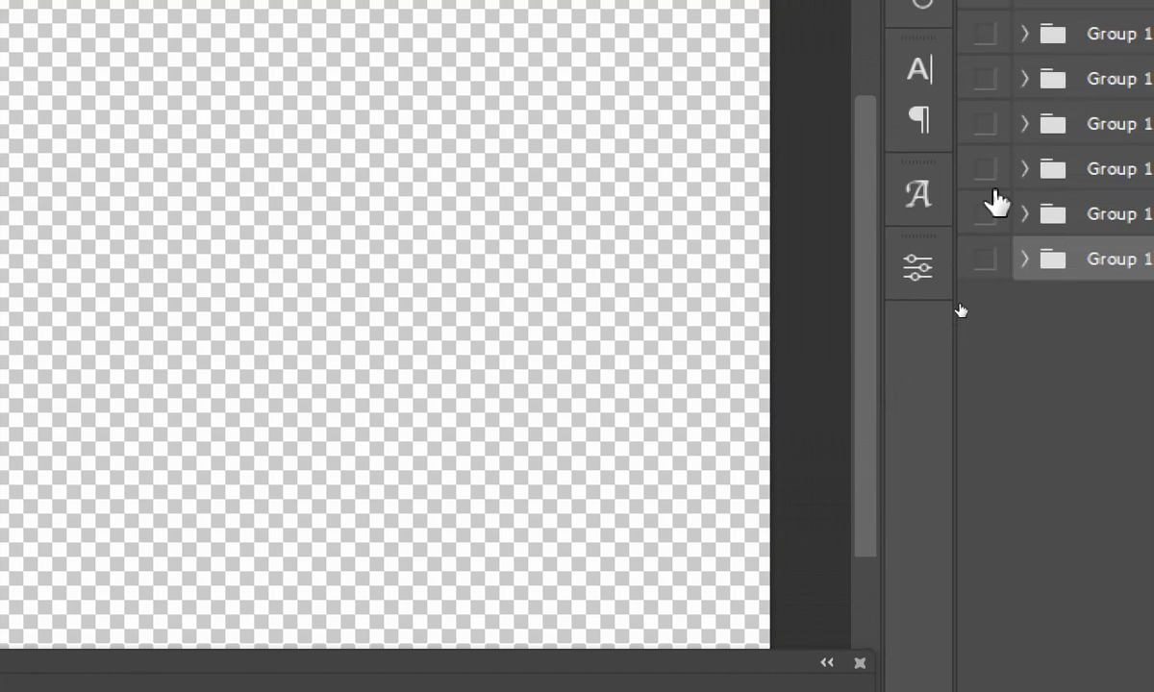
left_click(985, 169)
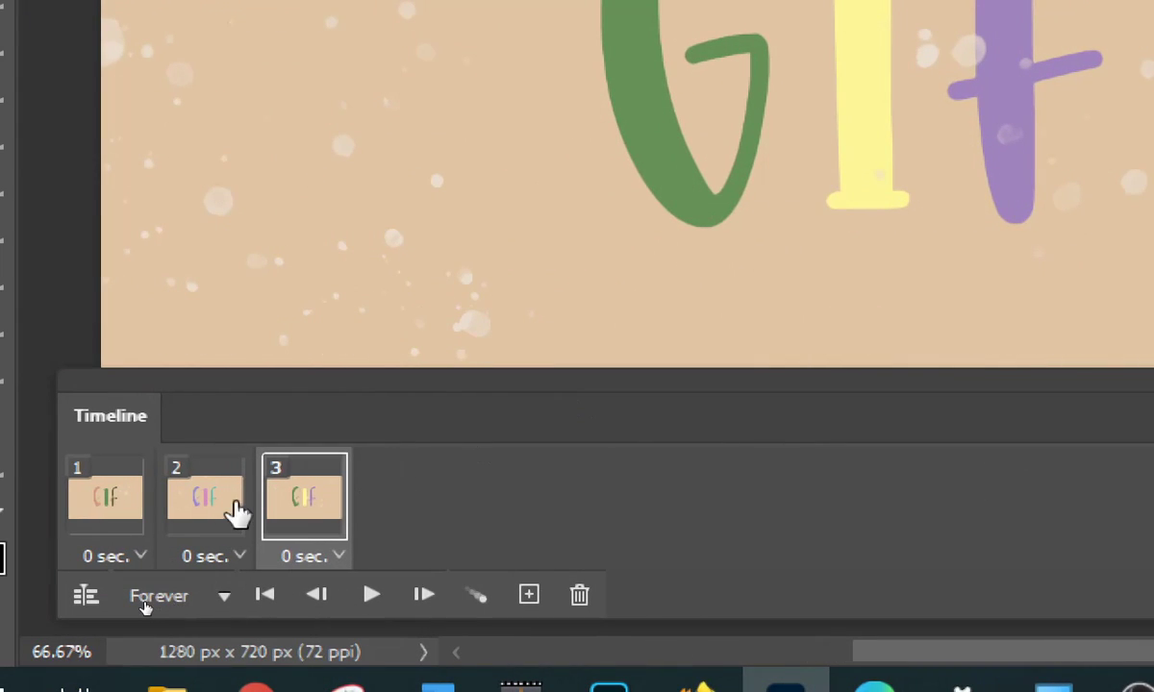
Step: Add frame 4 showing Group 1 copy 3 and frame 5 showing Group 1 copy 4
left_click_drag(300, 498, 532, 600)
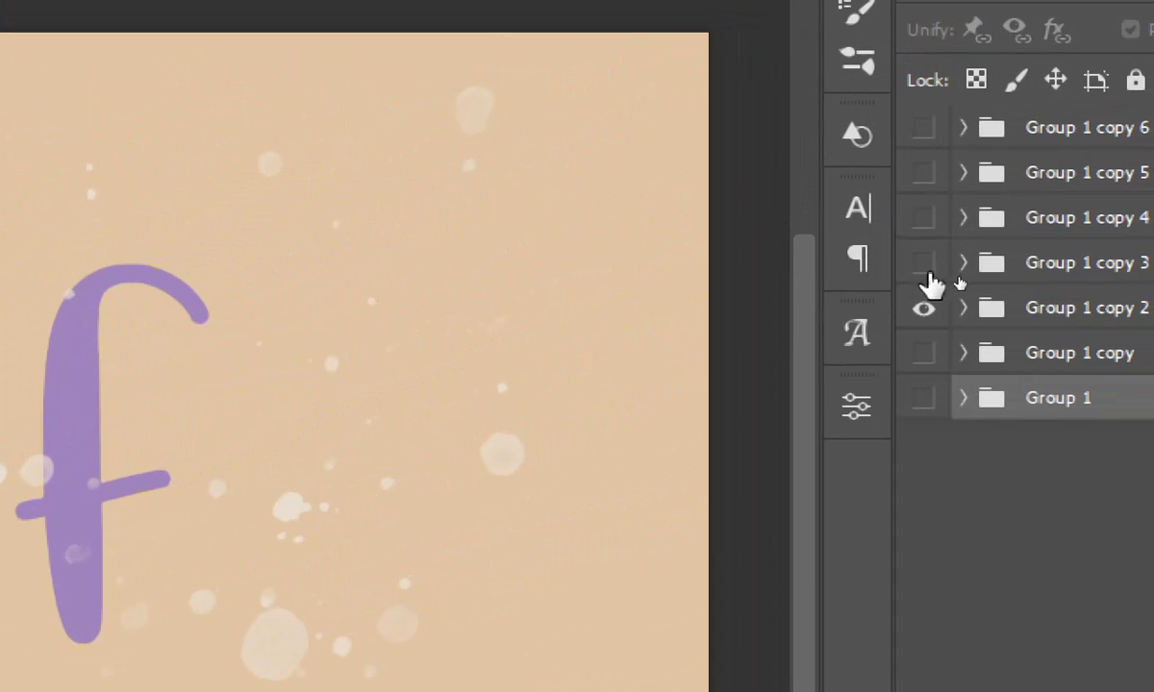
left_click(924, 264)
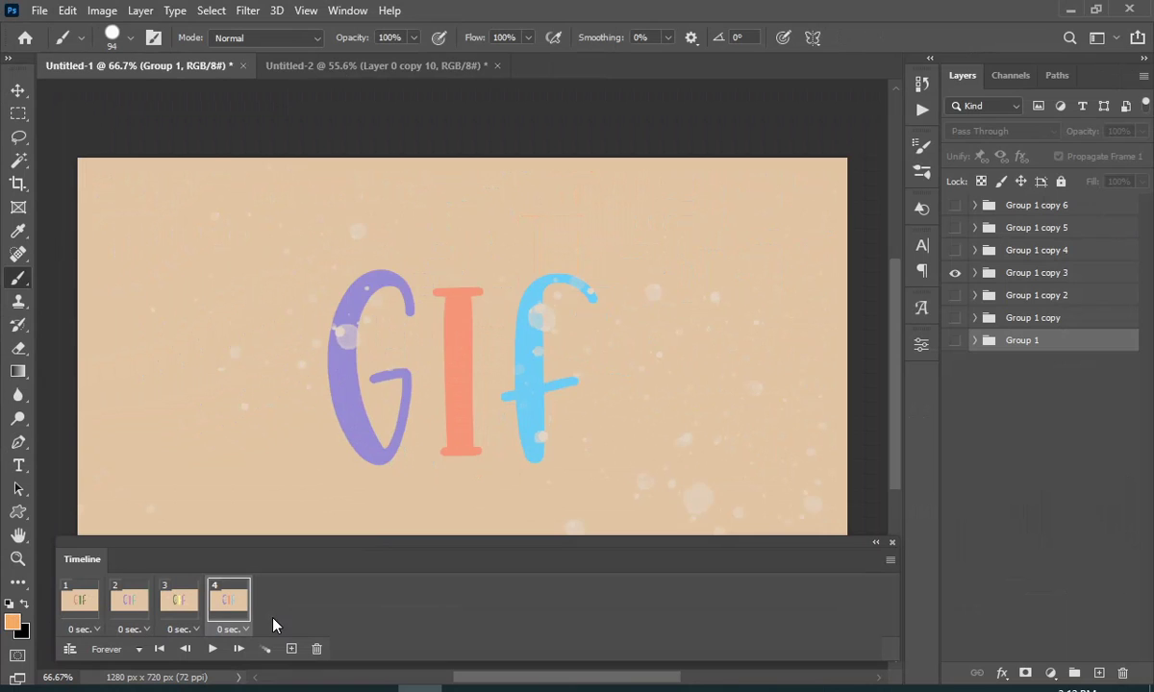
left_click_drag(224, 659, 341, 691)
left_click_drag(289, 649, 292, 652)
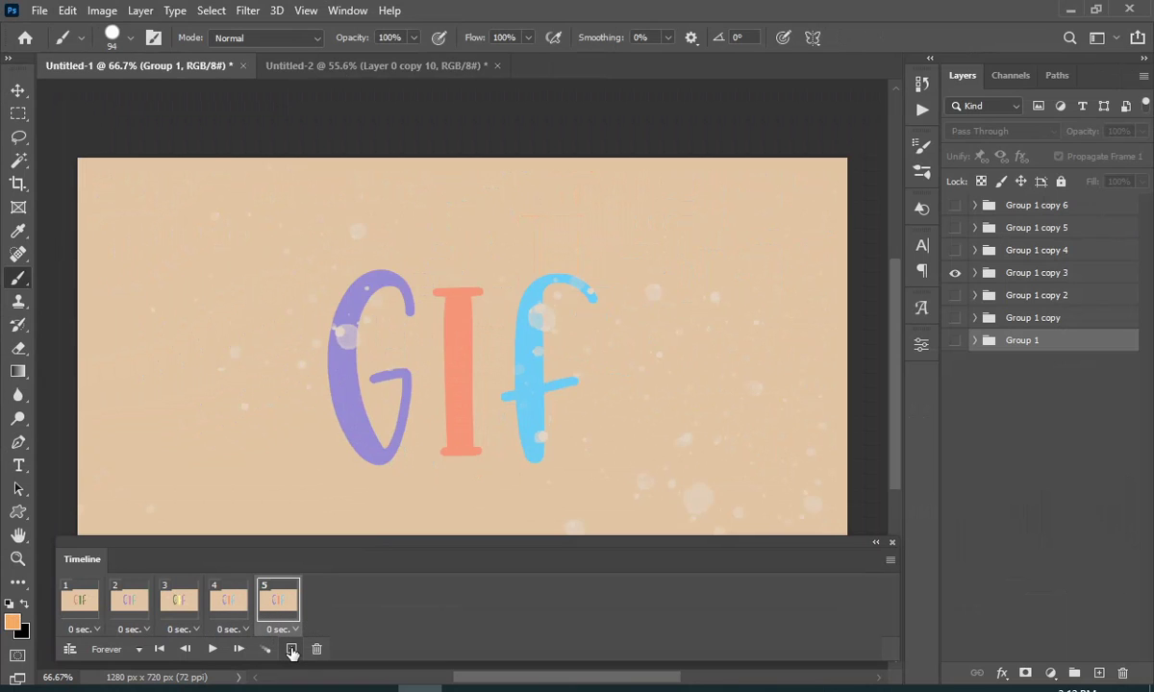
left_click(955, 273)
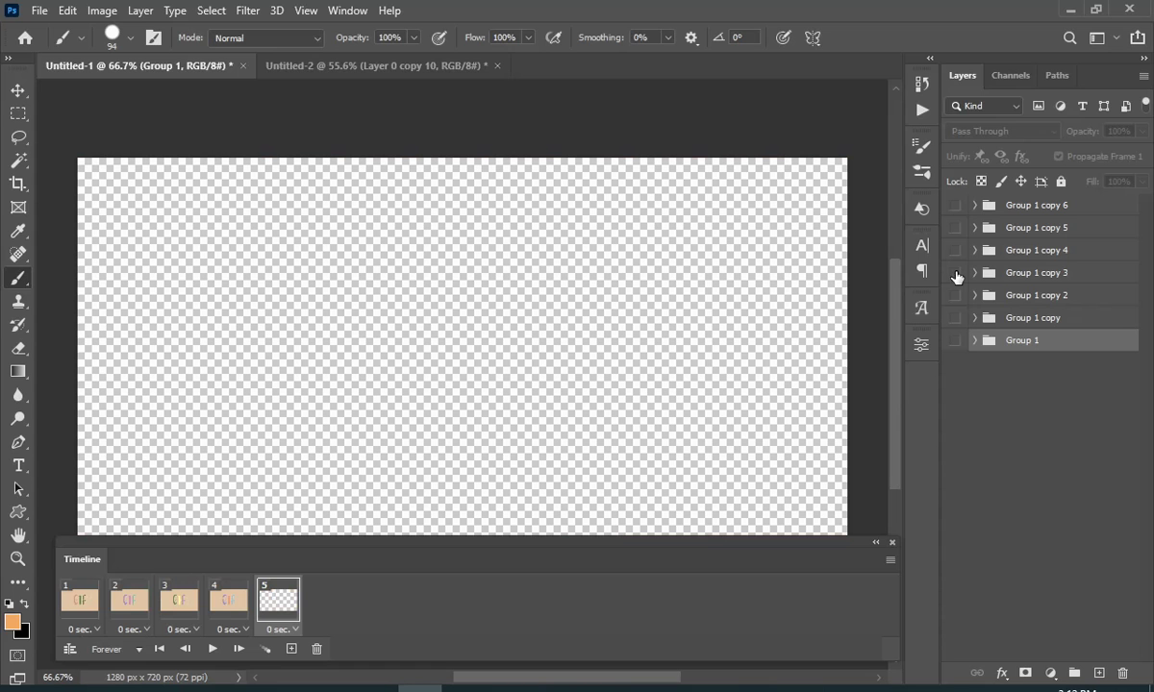
left_click(954, 251)
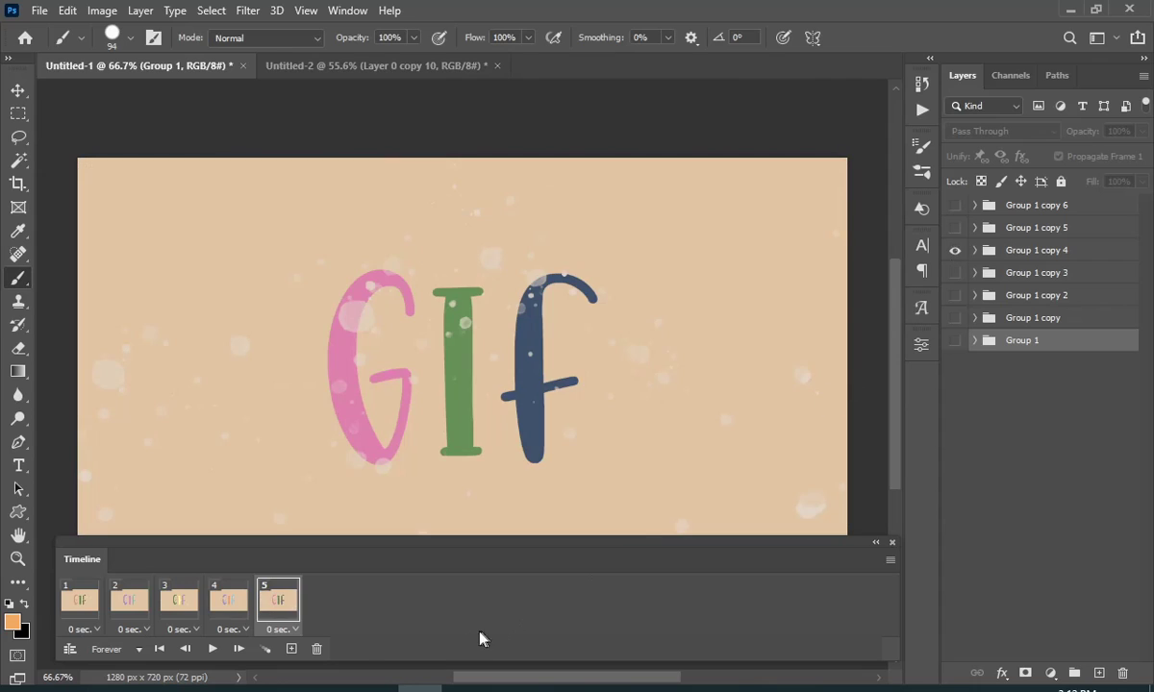
Step: Add frame 6 showing Group 1 copy 5 and frame 7 showing Group 1 copy 6
left_click_drag(273, 625, 293, 648)
left_click(956, 250)
left_click(954, 228)
left_click_drag(325, 607, 301, 651)
left_click(955, 227)
left_click(955, 204)
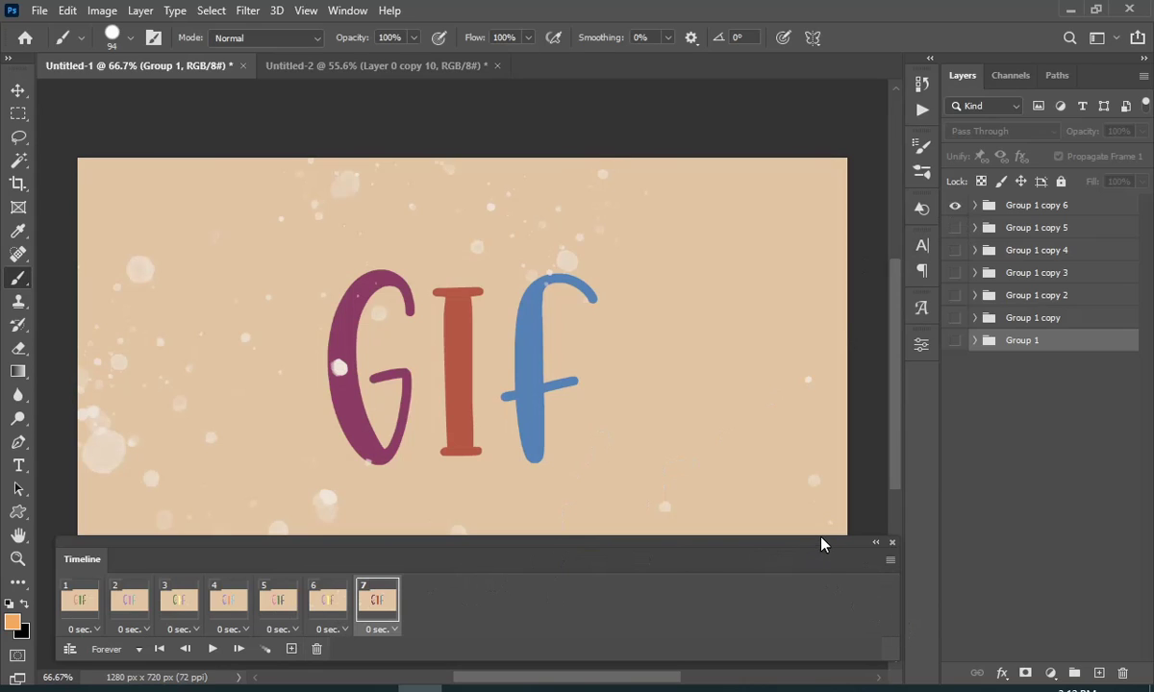
Step: Preview the animation, then set frames 1–4 to a 0.1-second delay
left_click(212, 650)
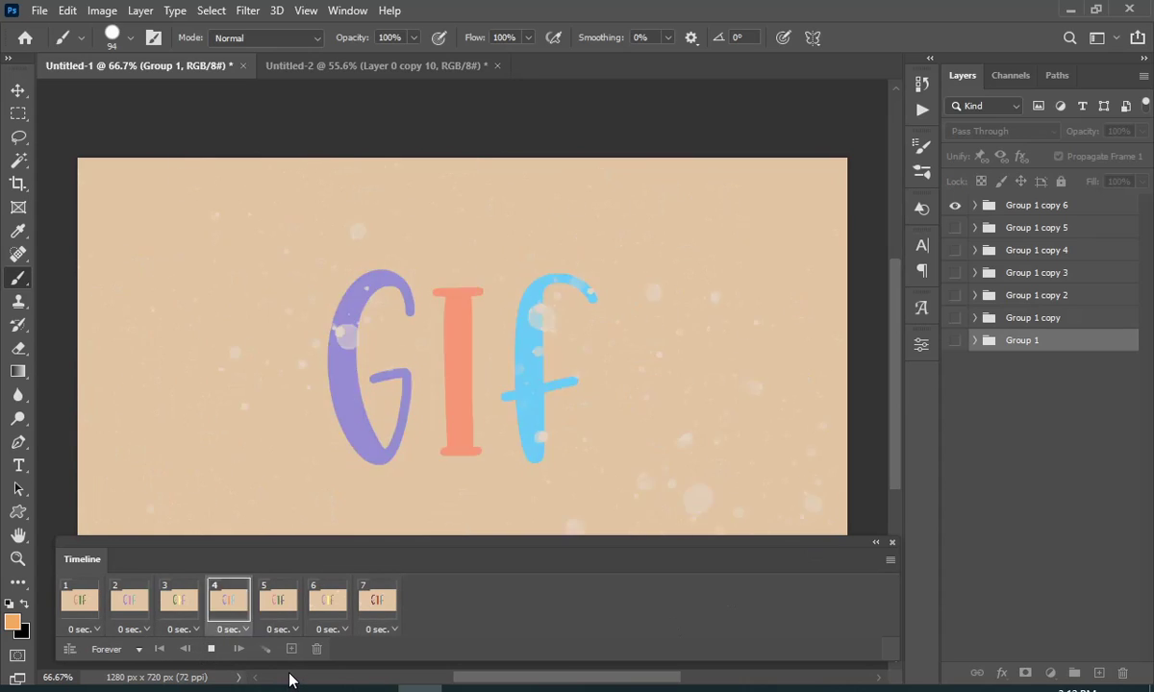
left_click(211, 649)
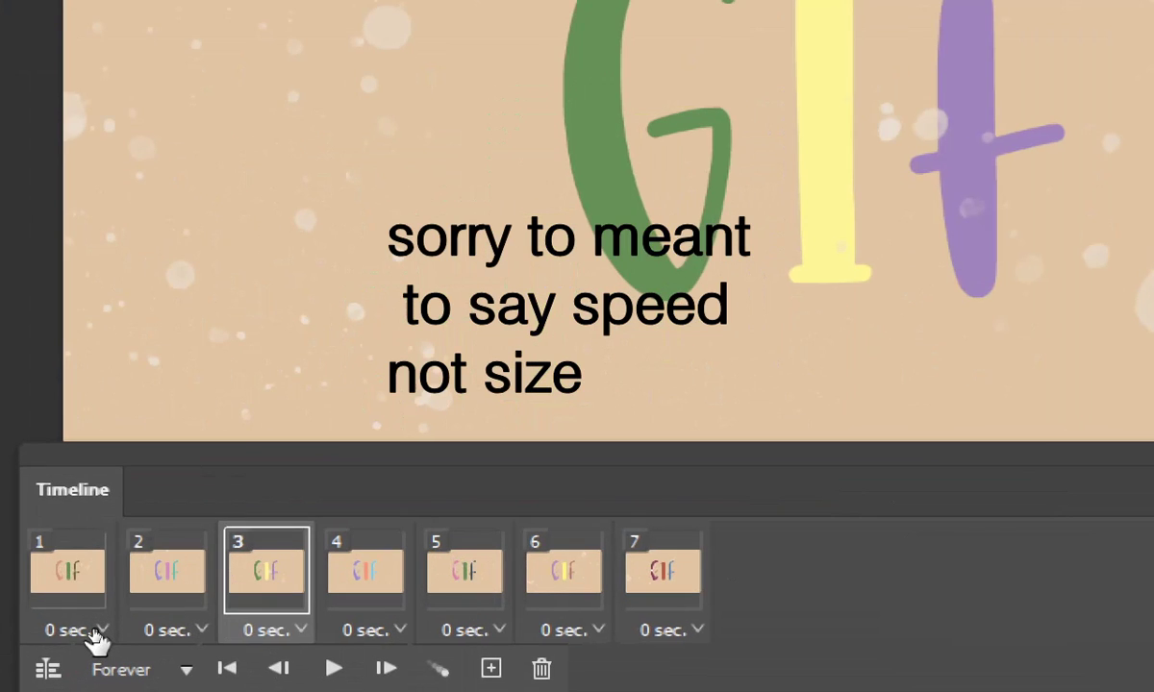
left_click(92, 631)
left_click(139, 308)
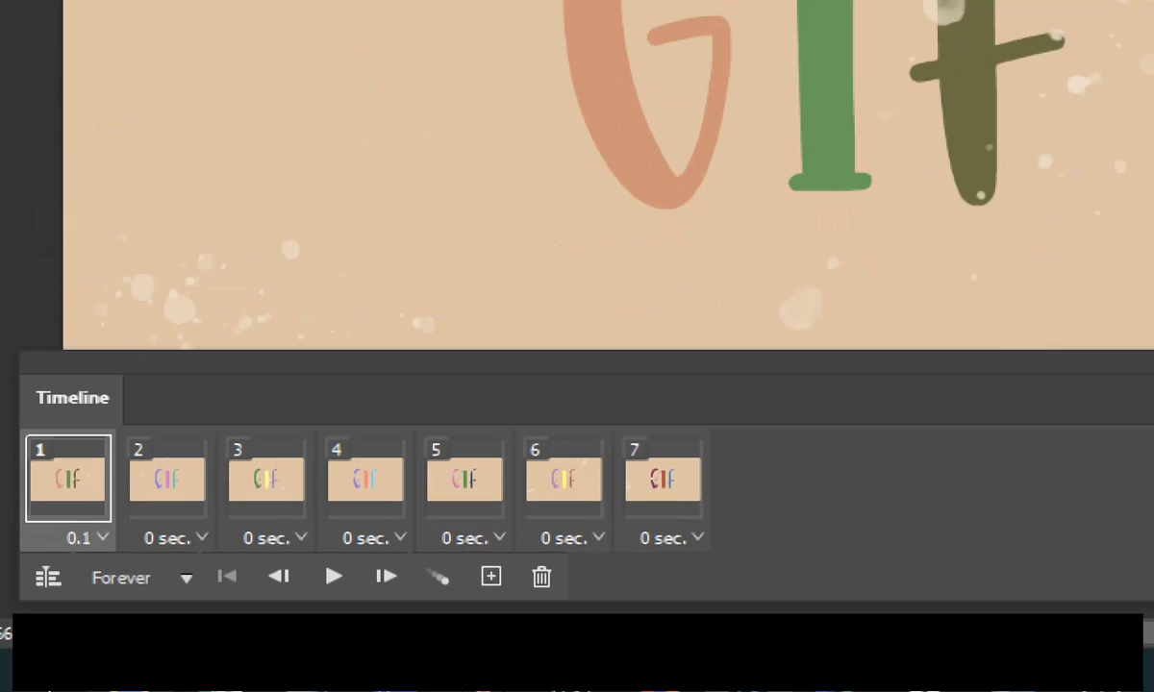
left_click(169, 631)
left_click(322, 217)
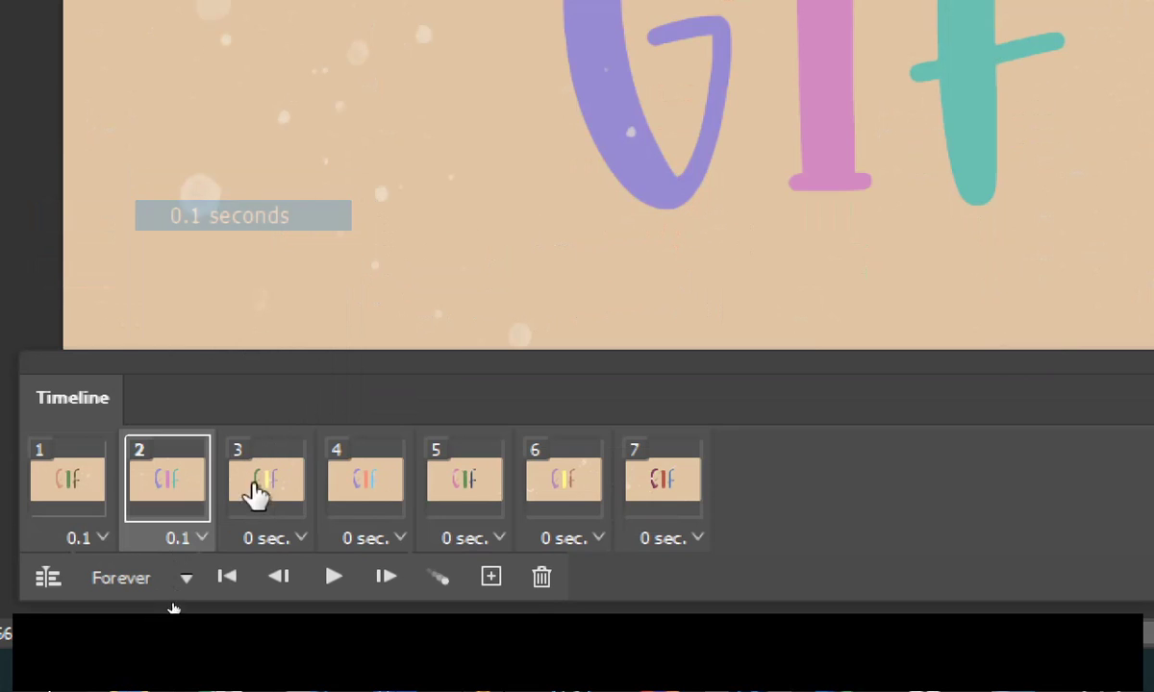
left_click(269, 539)
left_click(383, 215)
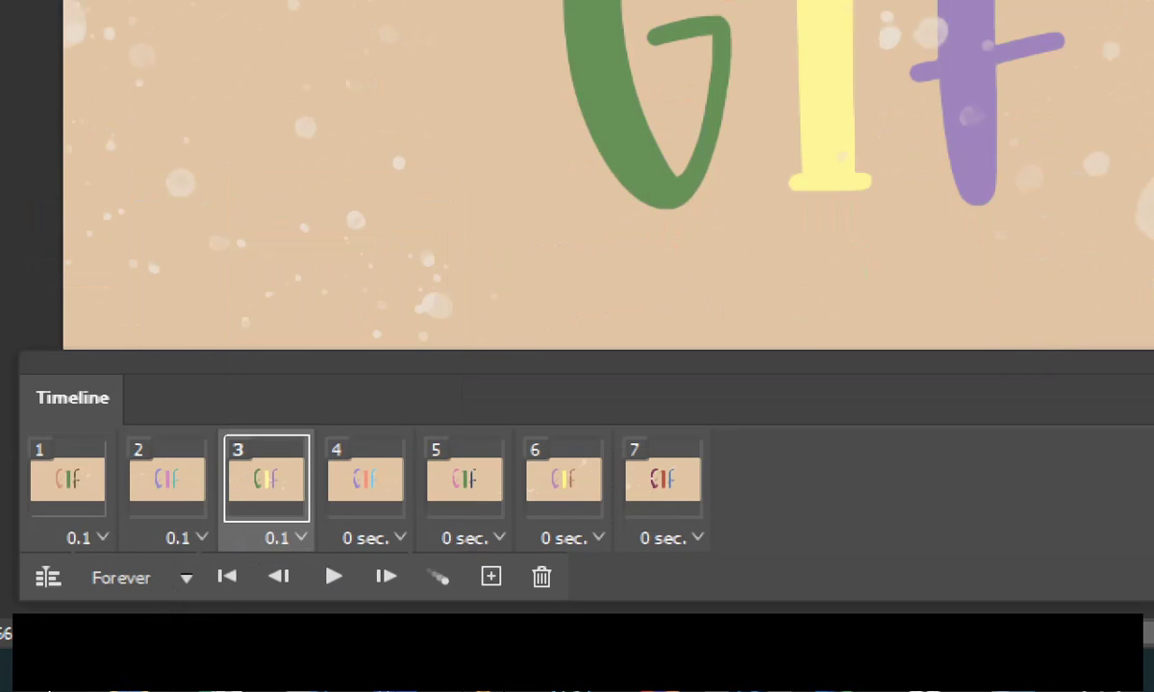
left_click(375, 539)
left_click(433, 215)
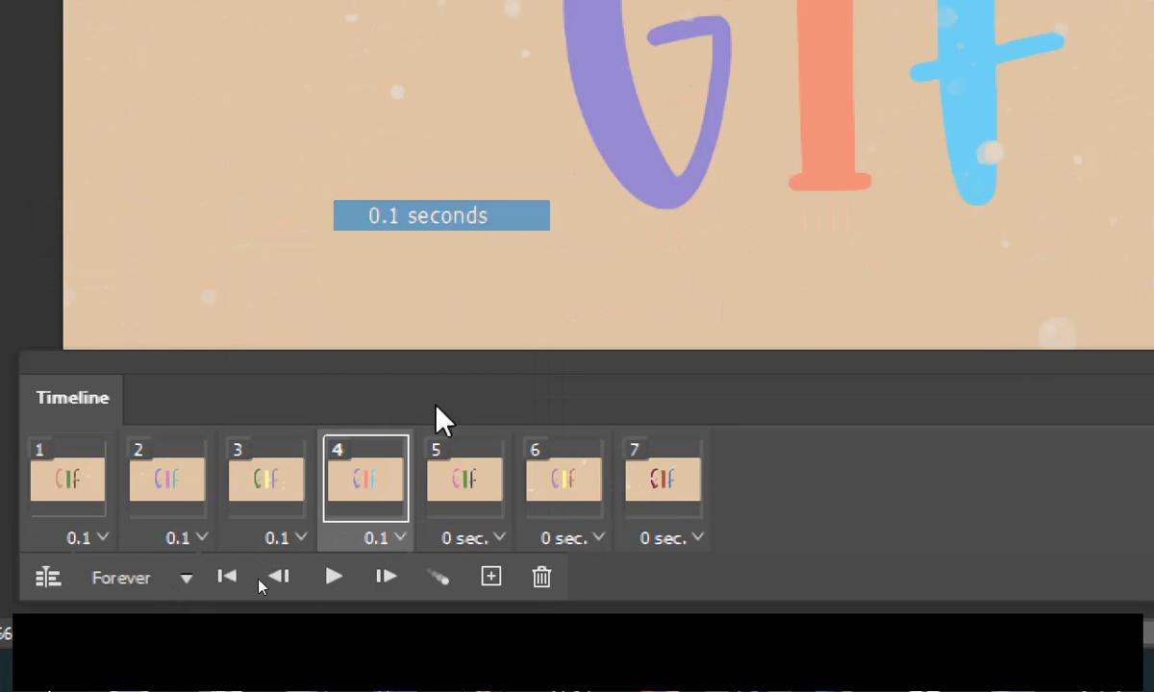
Step: Set frames 5–7 to 0.1 seconds, replay the animation, and collapse the Timeline panel
left_click(470, 539)
left_click(577, 218)
left_click(543, 542)
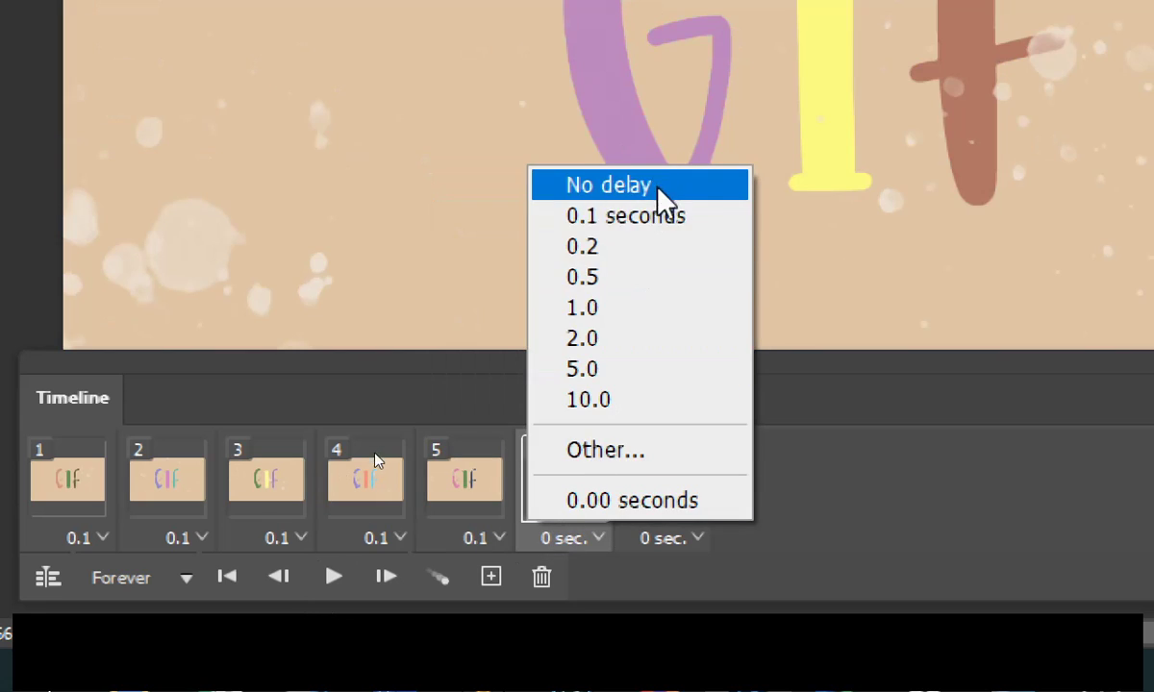
left_click(664, 227)
left_click(691, 537)
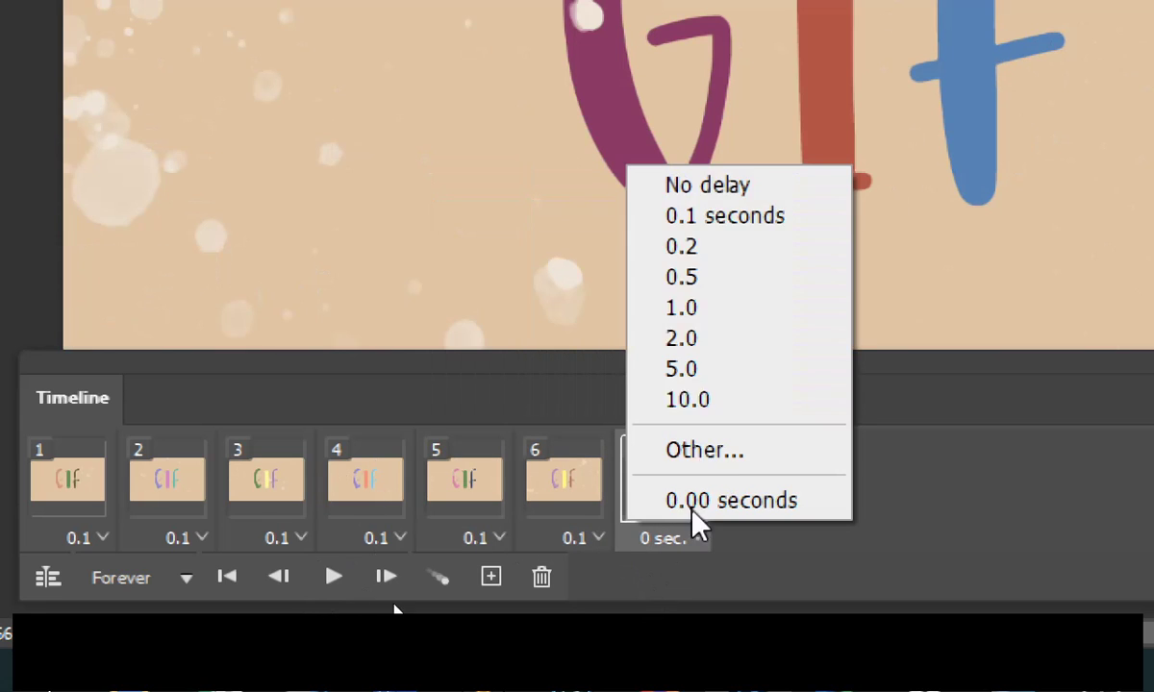
left_click(719, 218)
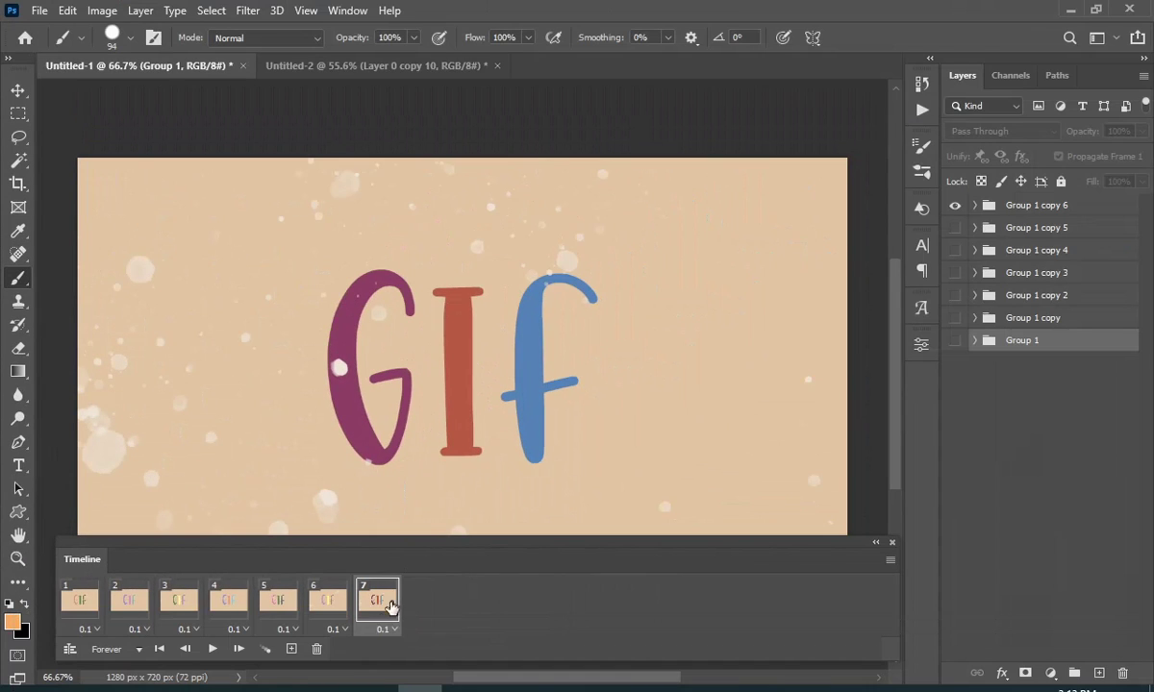
left_click(209, 650)
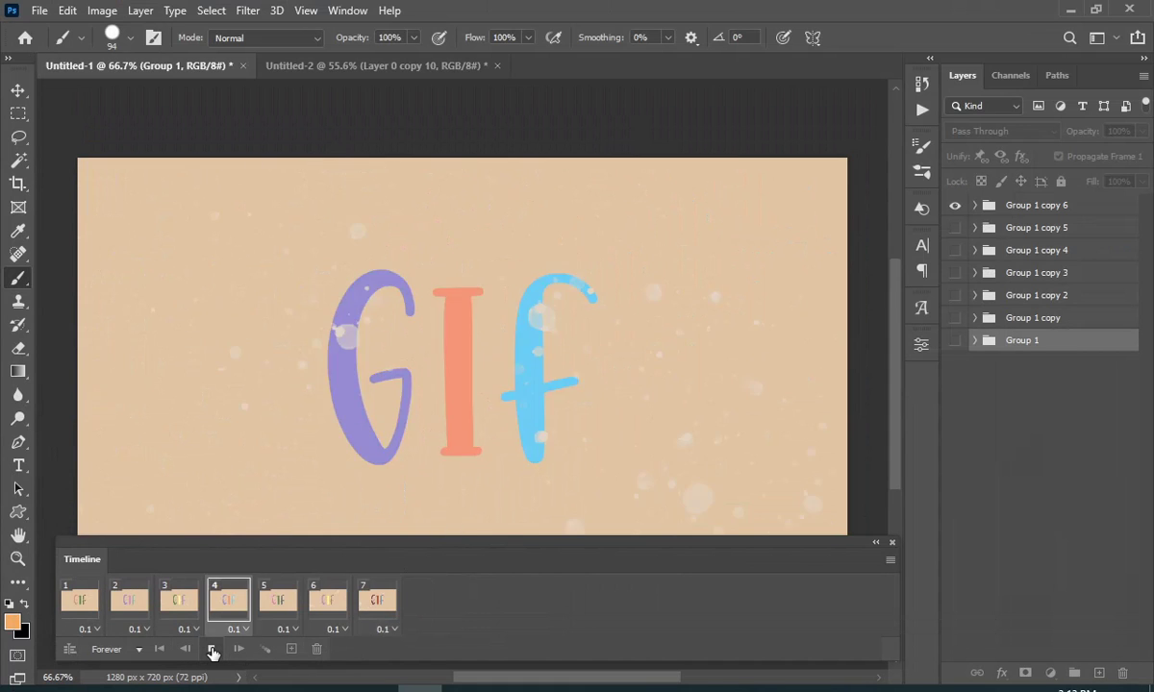
left_click(876, 544)
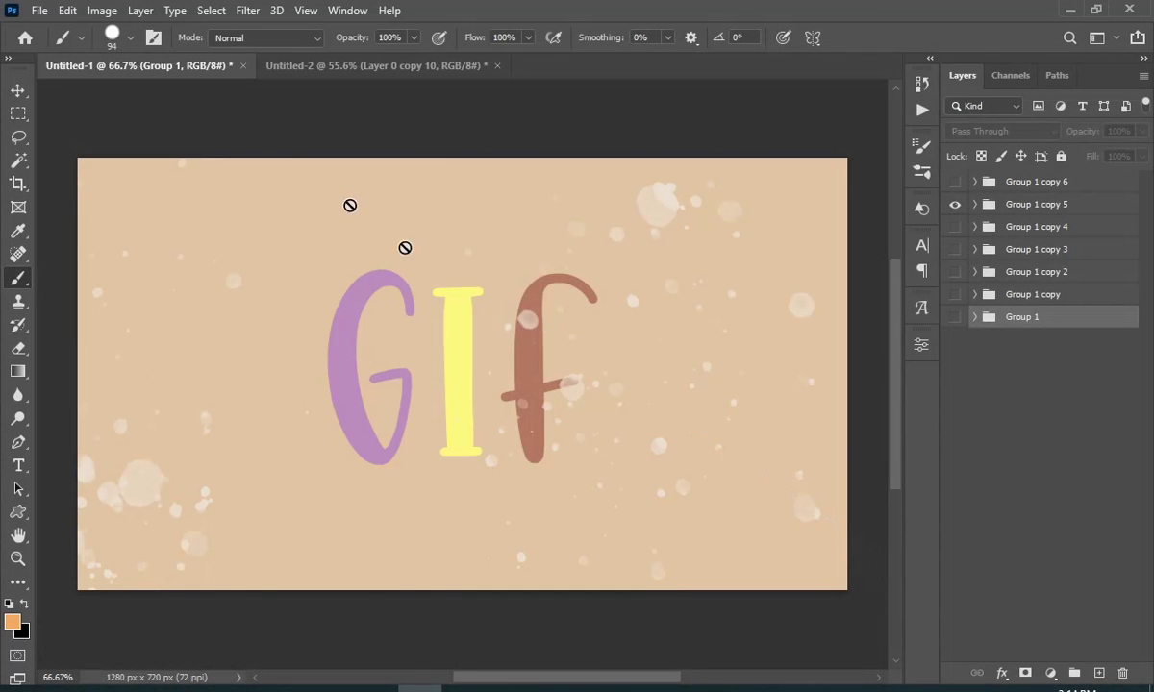
Step: Open File > Export > Save for Web (Legacy) and pan the preview onto the lettering
left_click(38, 11)
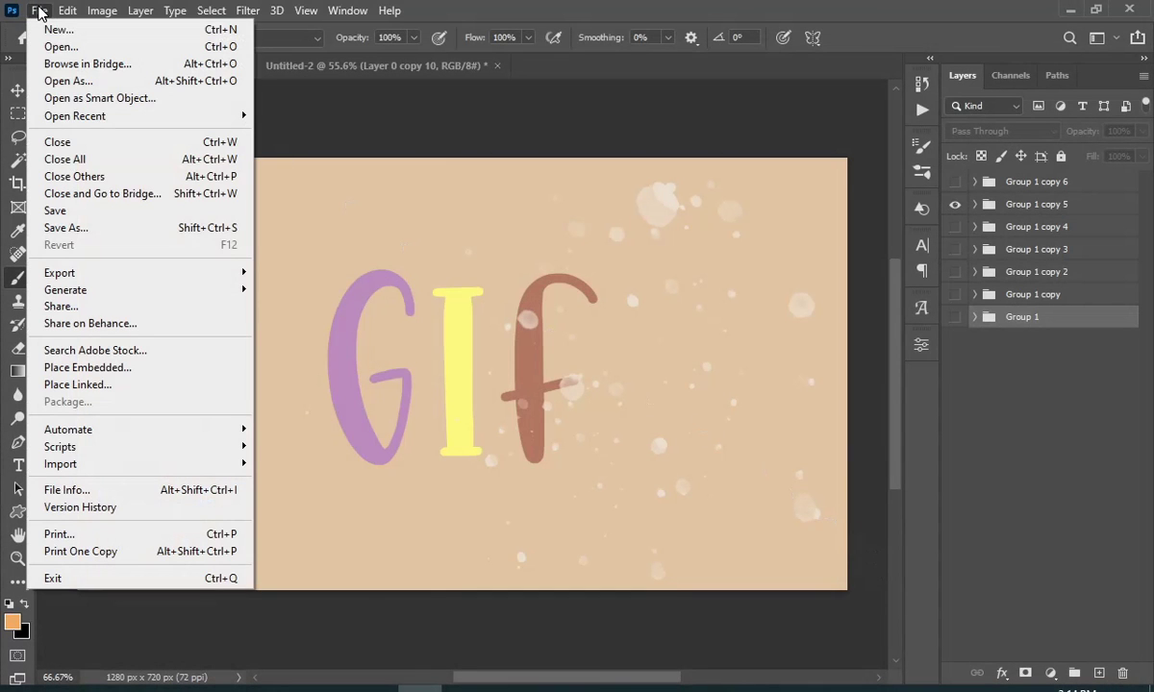
mouse_move(81, 279)
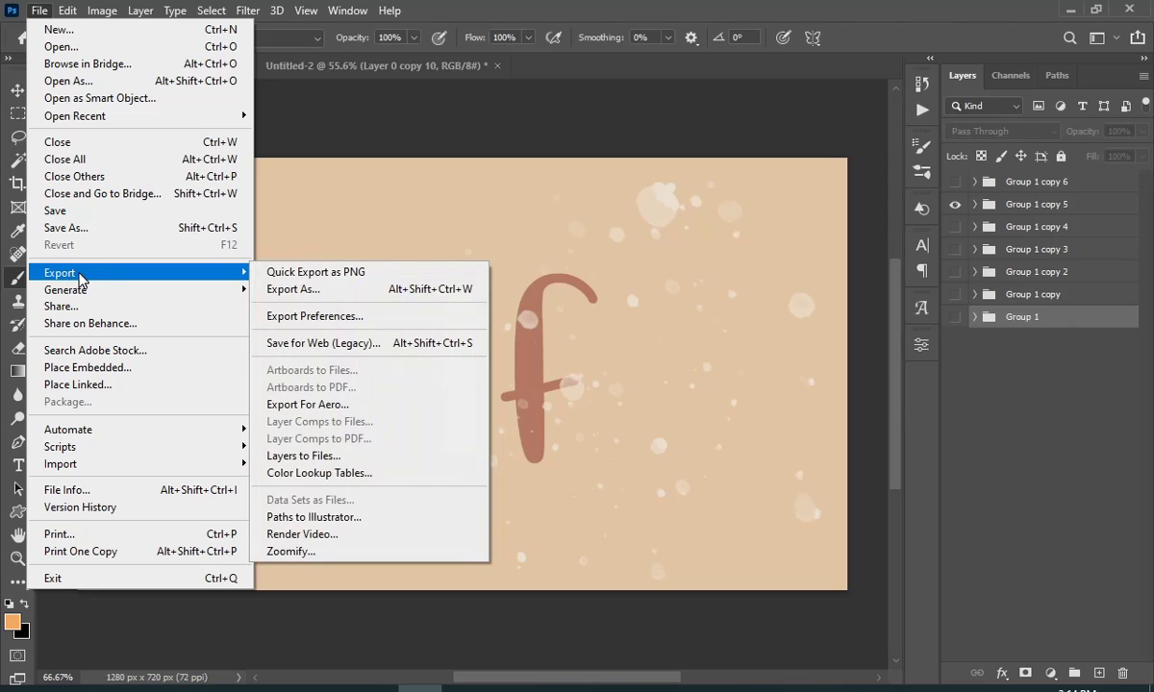
left_click(373, 345)
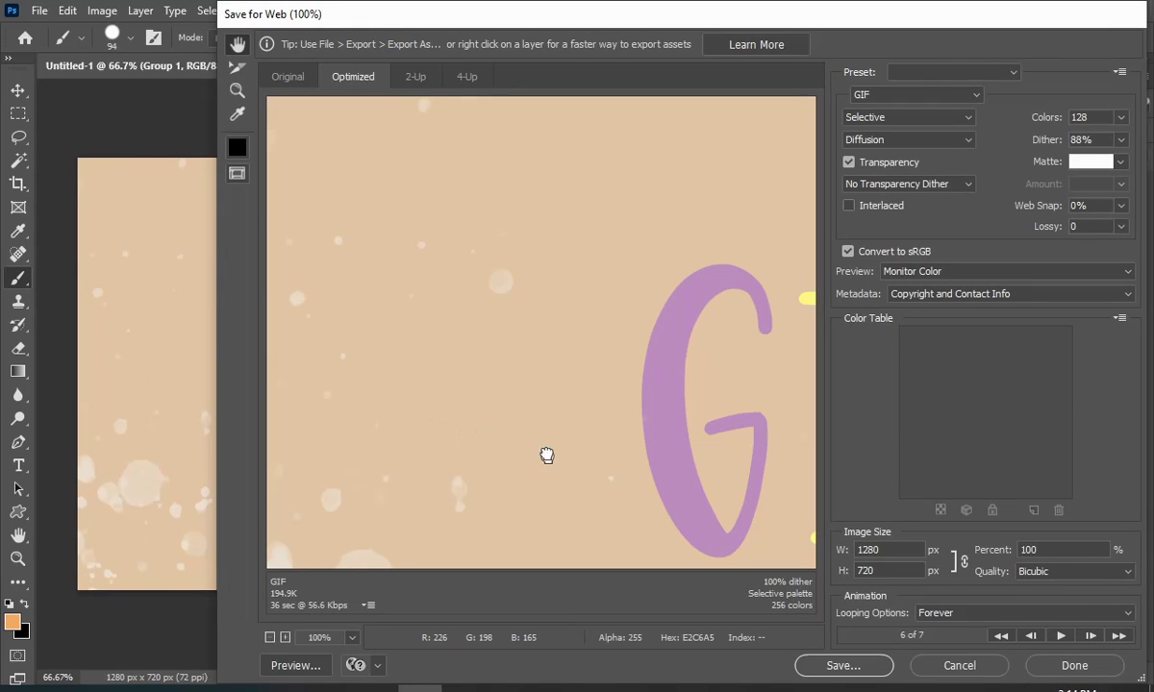
left_click_drag(549, 458, 407, 379)
left_click_drag(541, 389, 510, 427)
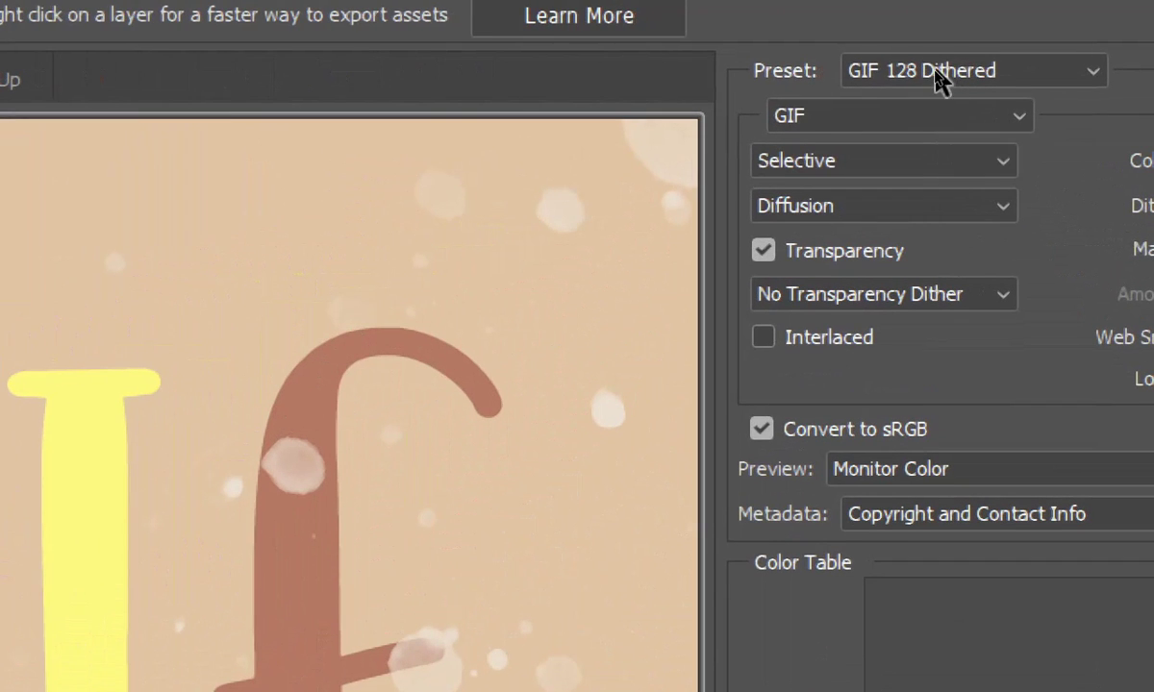
Step: Use the GIF 128 Dithered preset with GIF as the output format
left_click(938, 72)
left_click(971, 108)
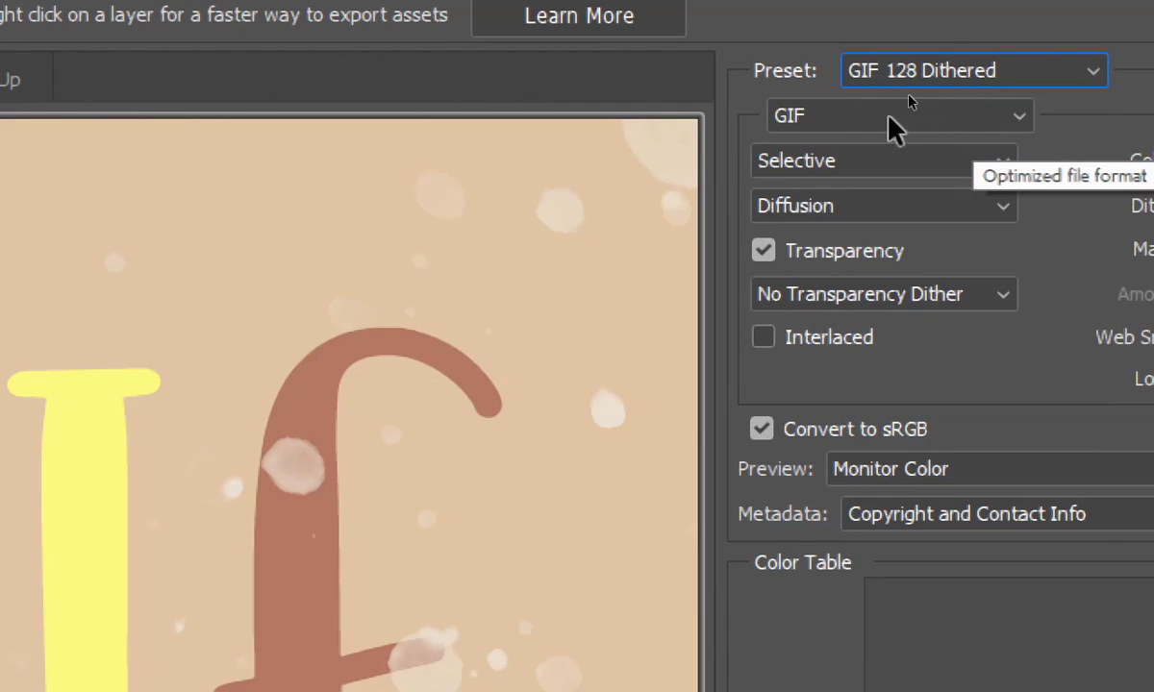
left_click(894, 115)
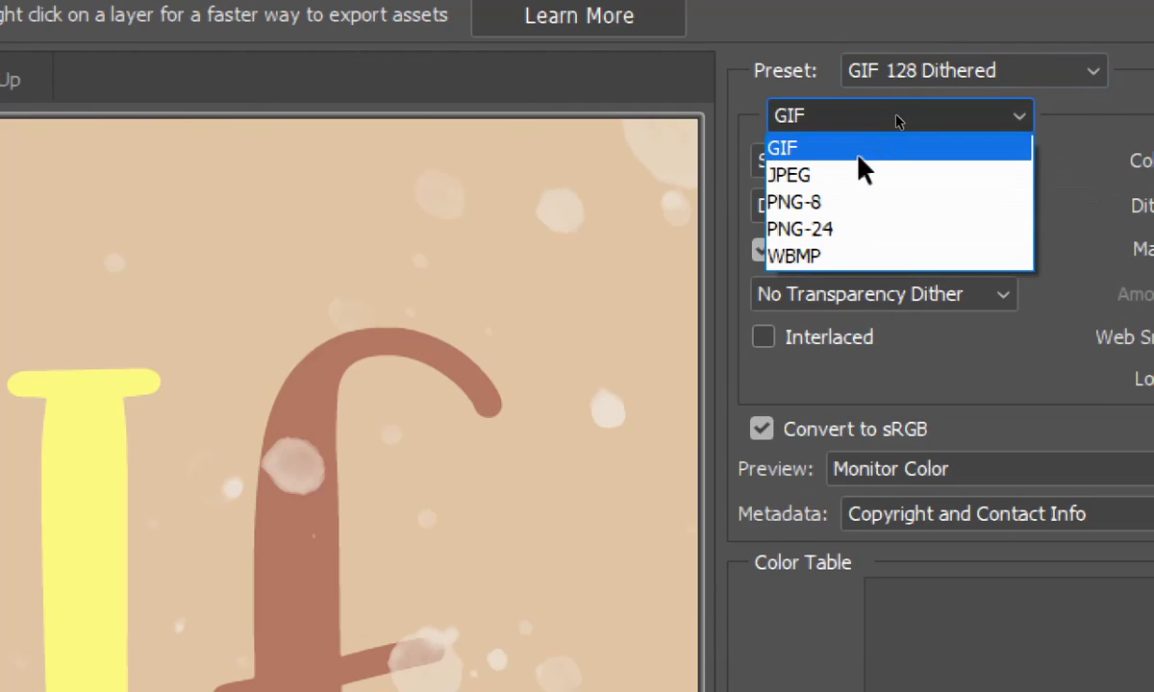
left_click(879, 148)
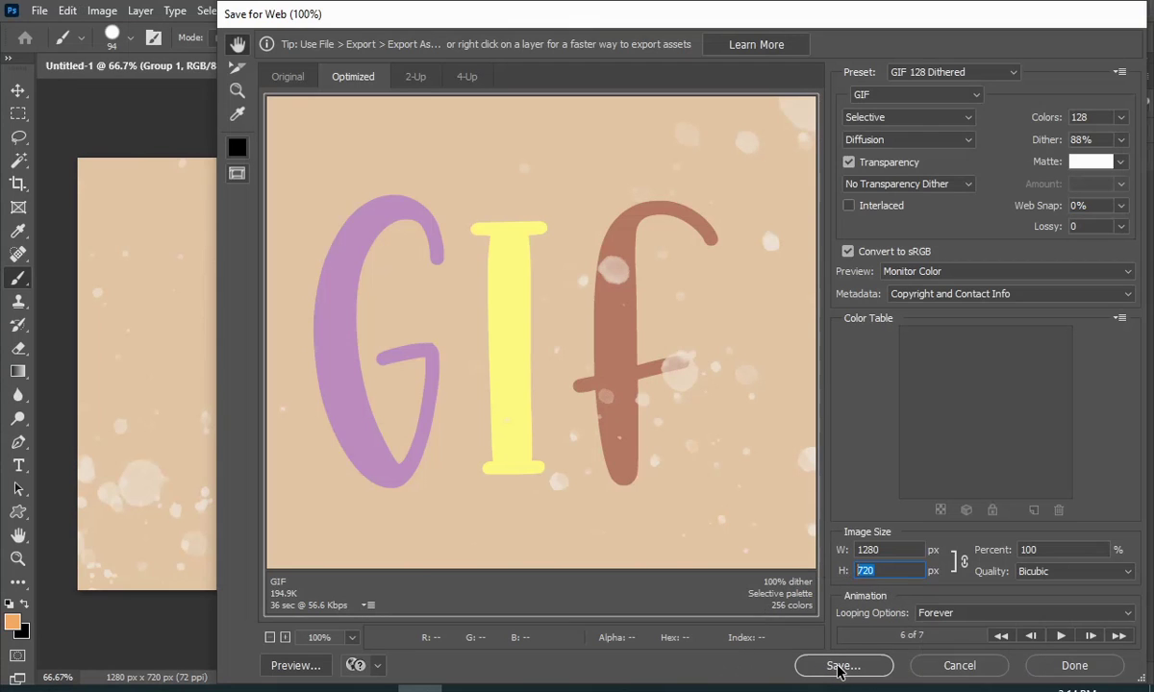
Step: Save the optimized Untitled-1 GIF to the Desktop
left_click(836, 667)
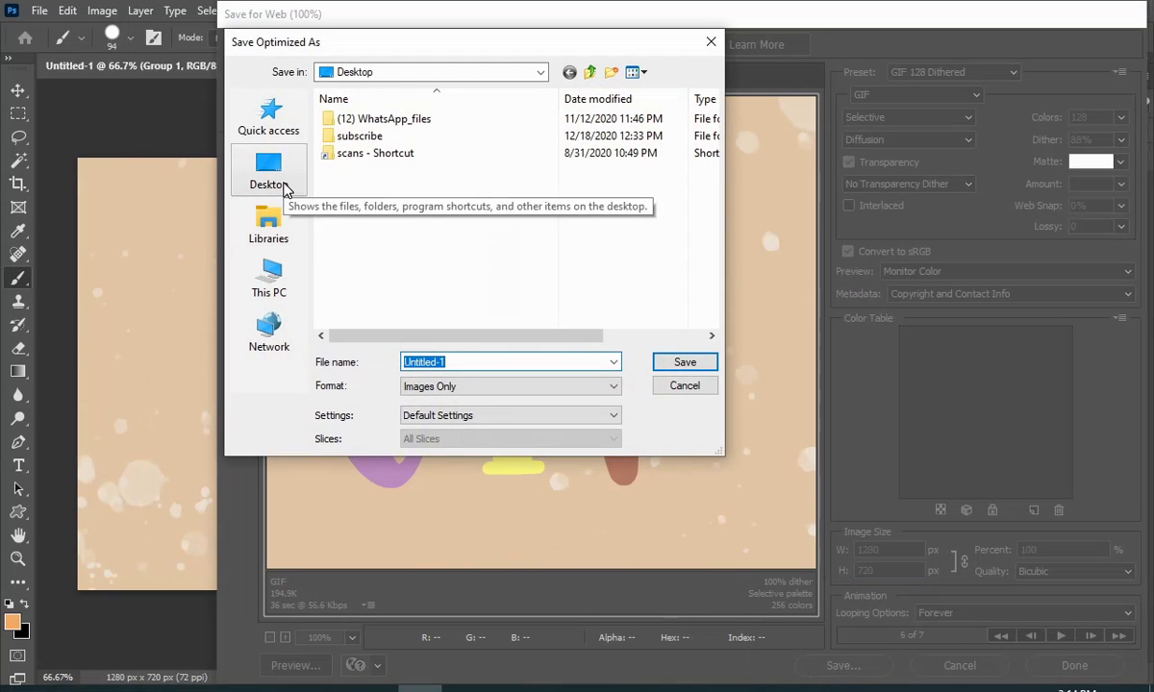
left_click(269, 173)
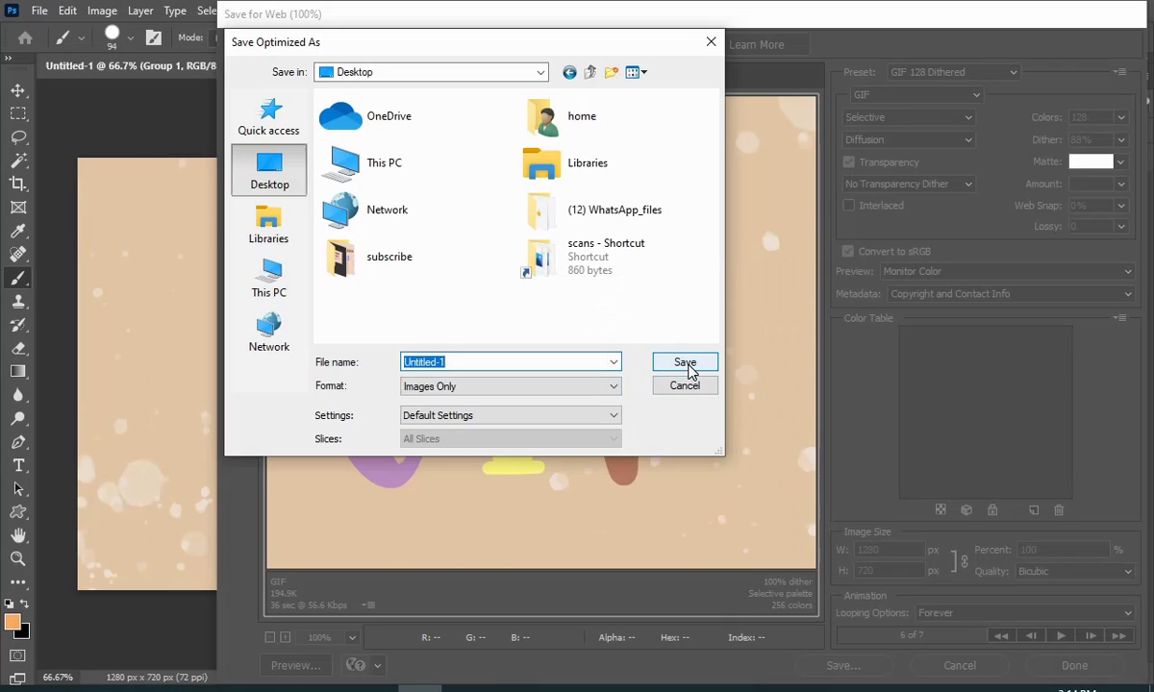
left_click(685, 366)
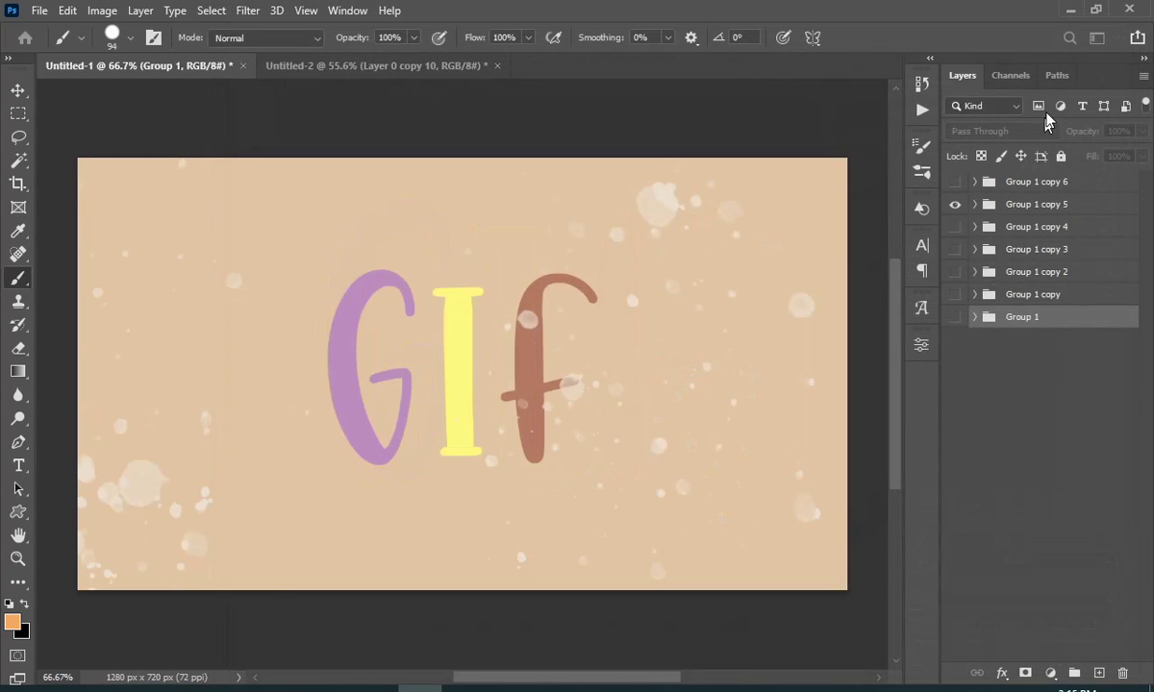
Step: Minimize Photoshop and drag Untitled-1.gif from the desktop into Chrome to preview it
left_click(1068, 11)
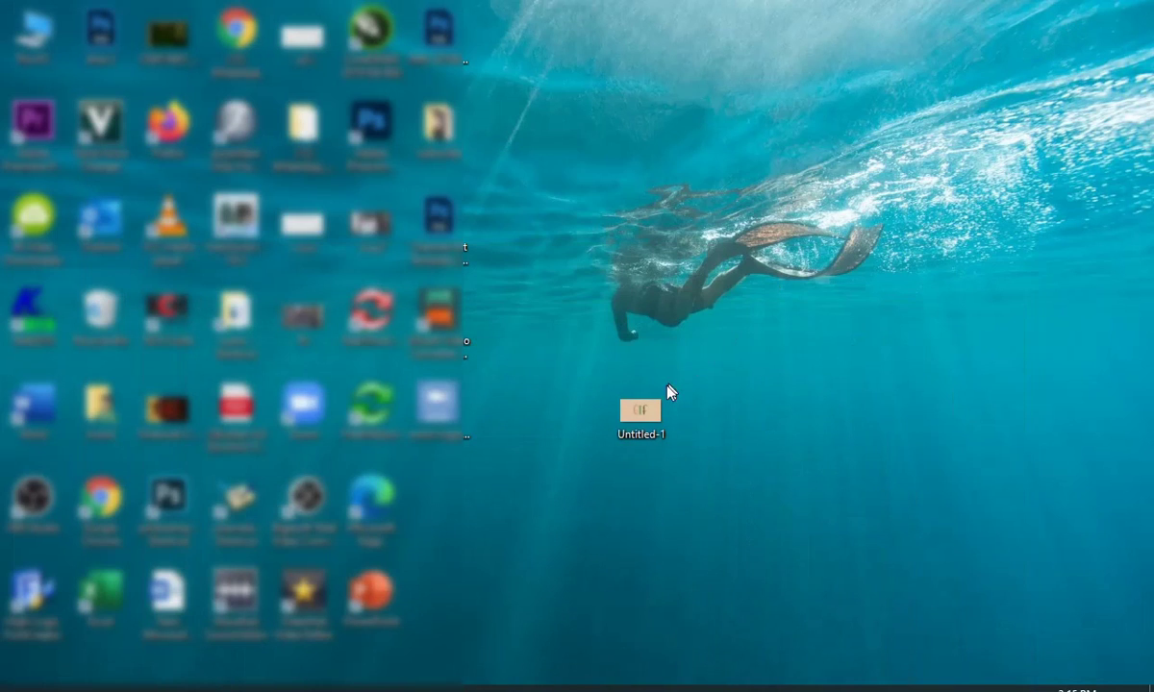
left_click(650, 413)
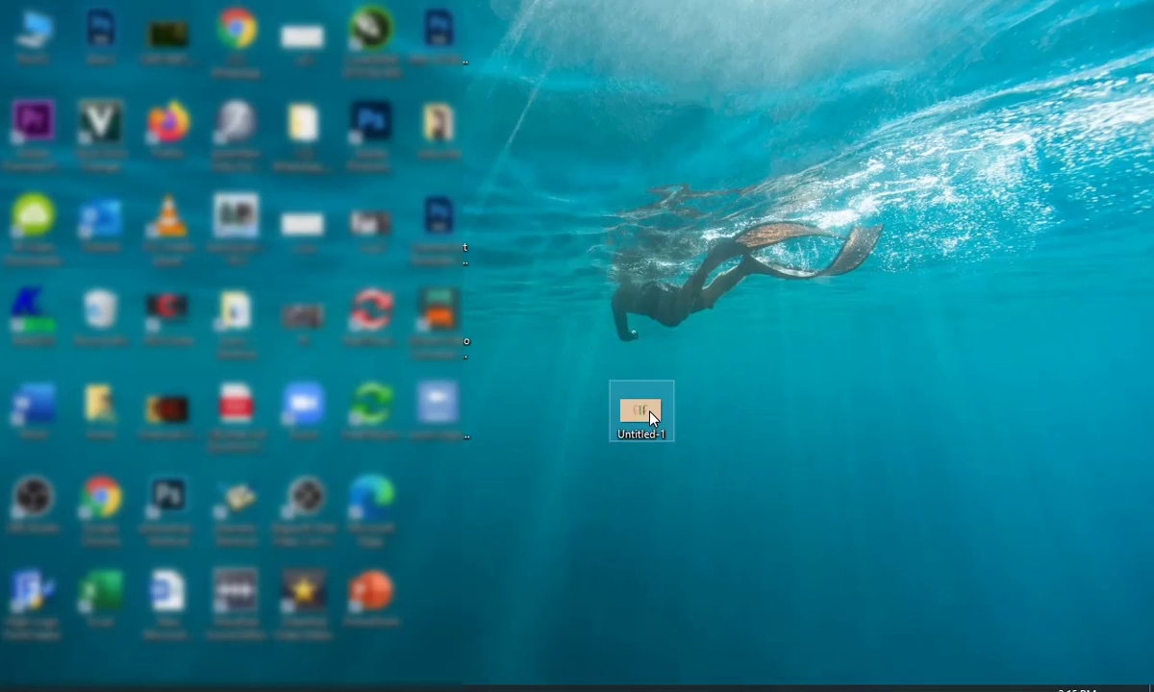
left_click_drag(650, 415, 222, 236)
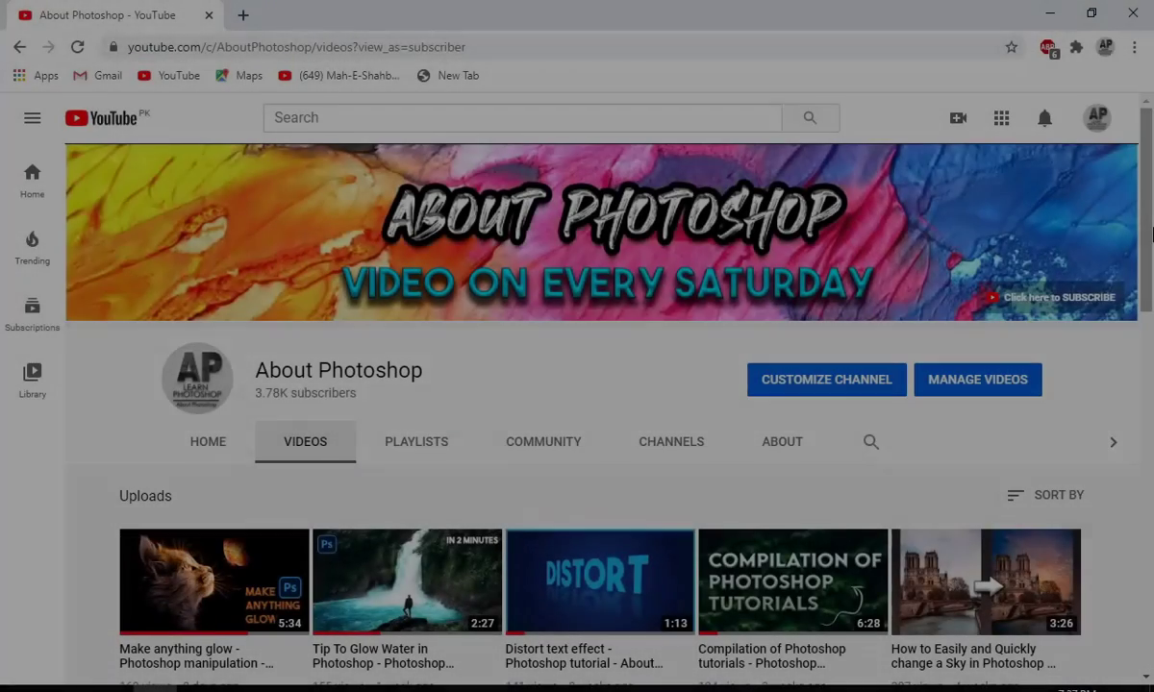
scroll(1151, 231, "down", 3)
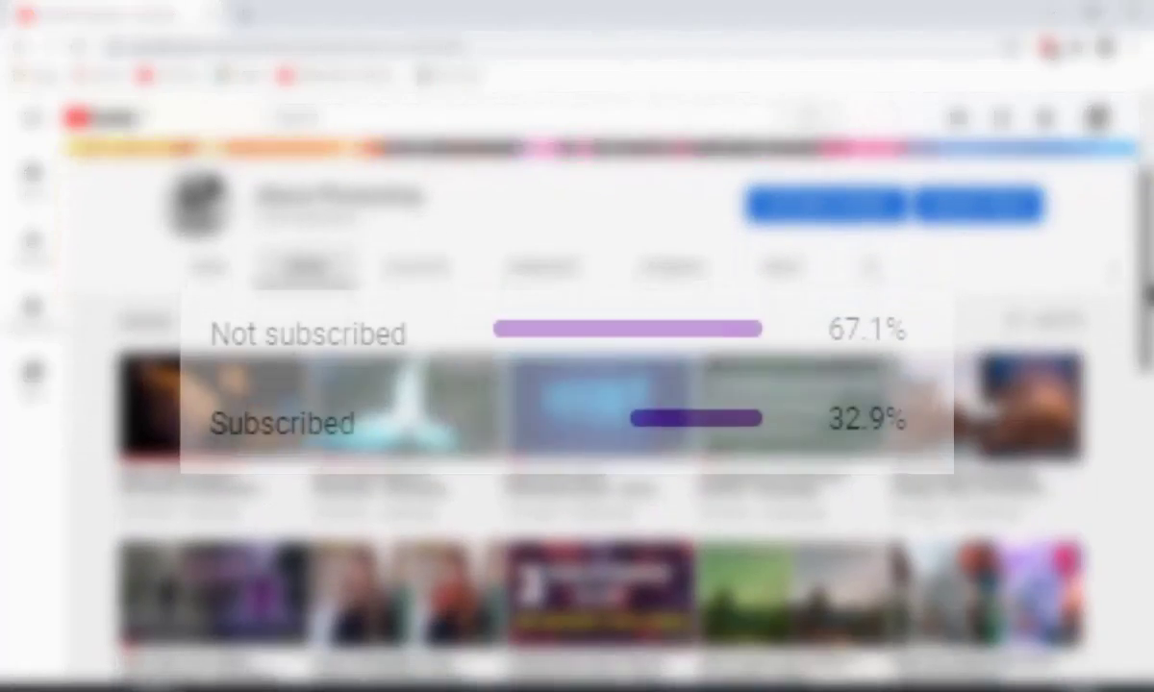
scroll(577, 384, "down", 2)
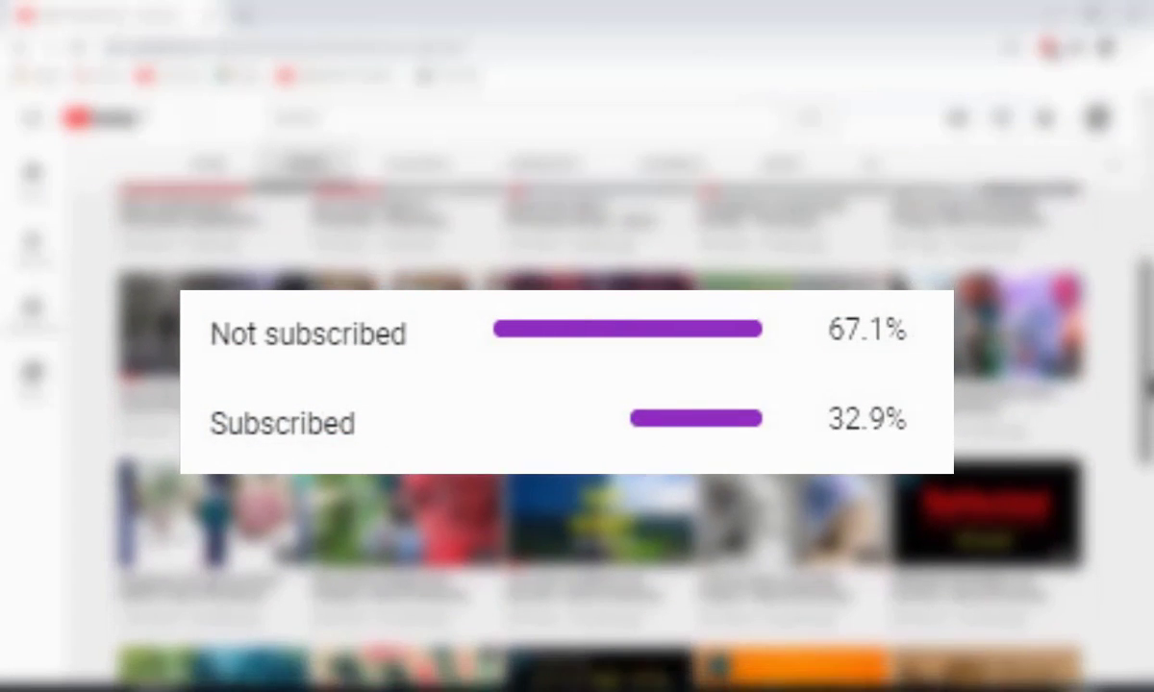
scroll(577, 385, "down", 1)
scroll(577, 385, "down", 1)
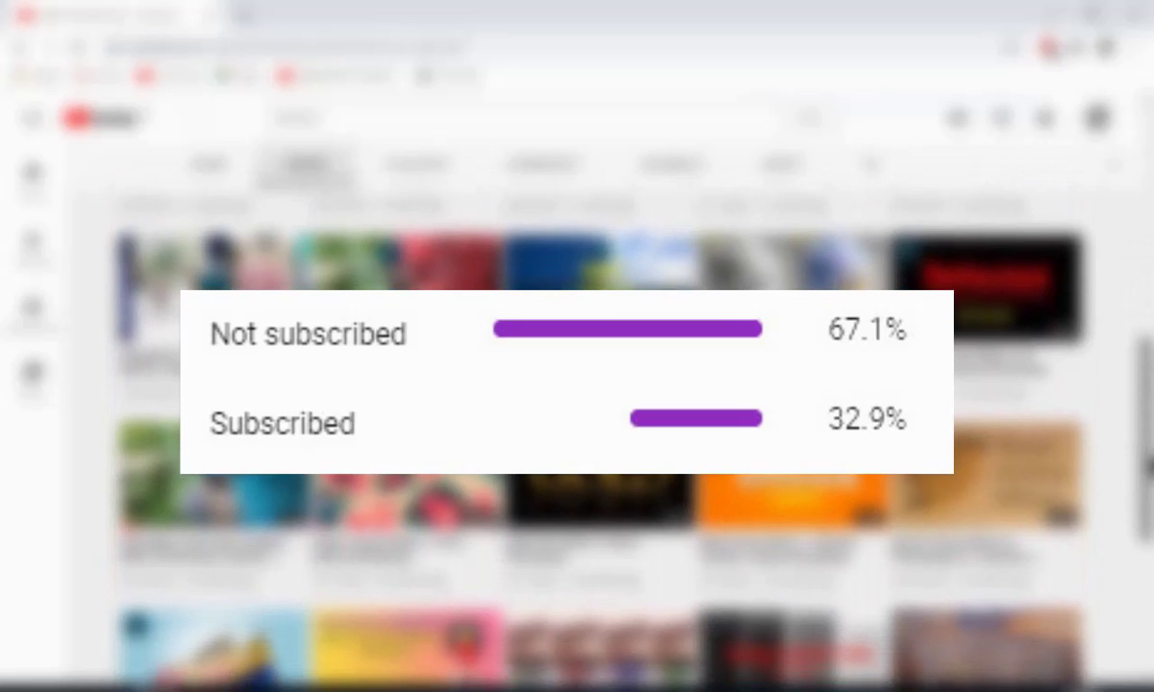
scroll(577, 385, "down", 1)
scroll(577, 384, "down", 1)
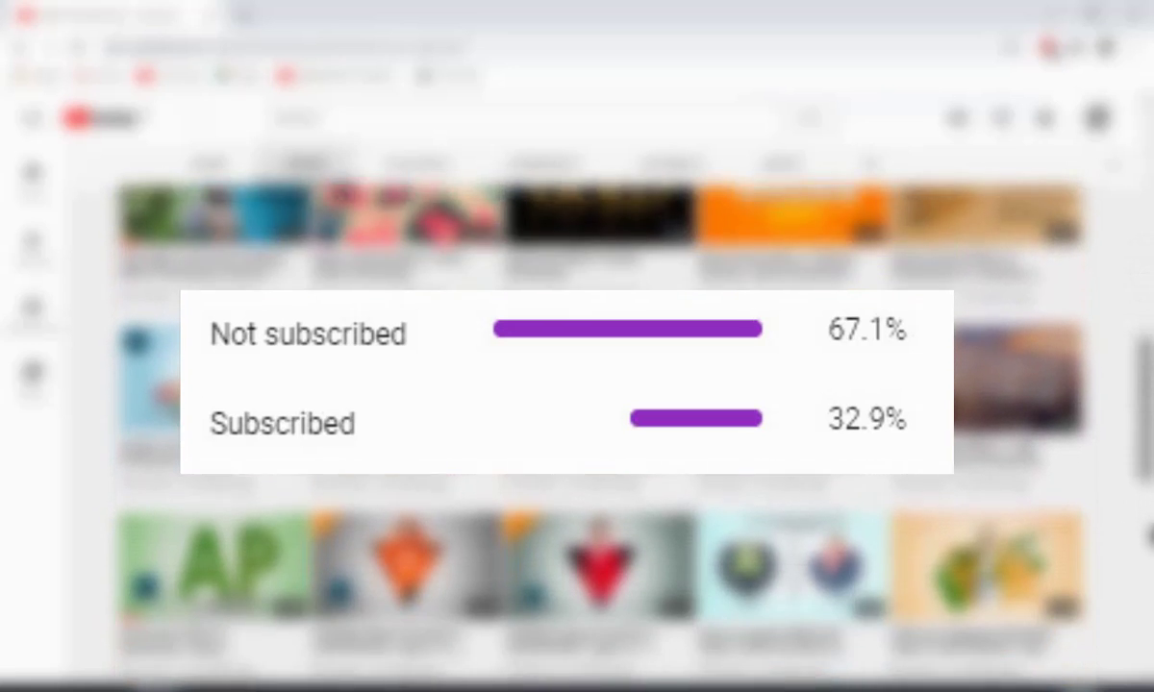